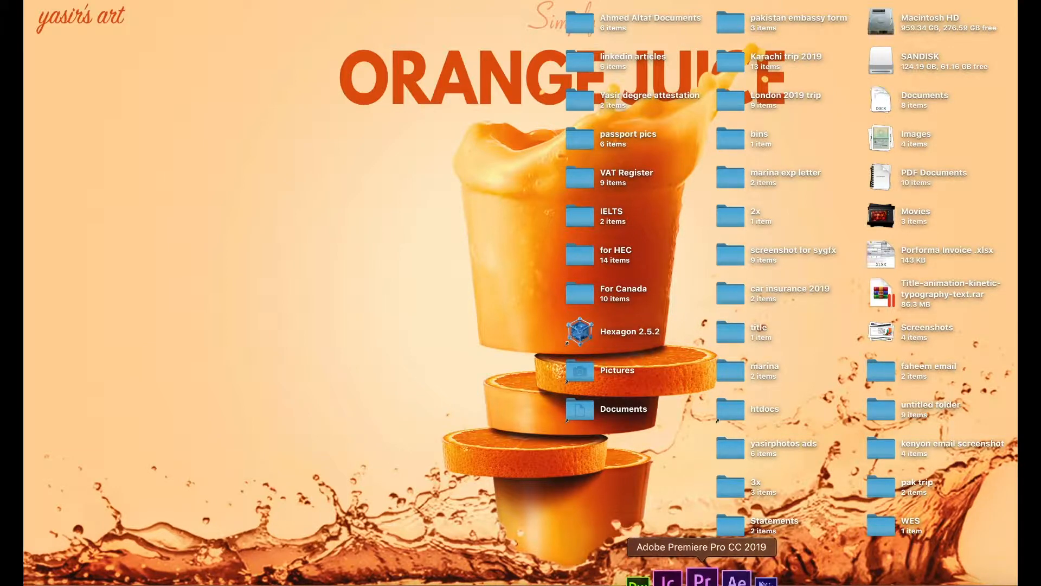
Launch Adobe Premiere Pro CC 2019 and start a new project named test
left_click(702, 579)
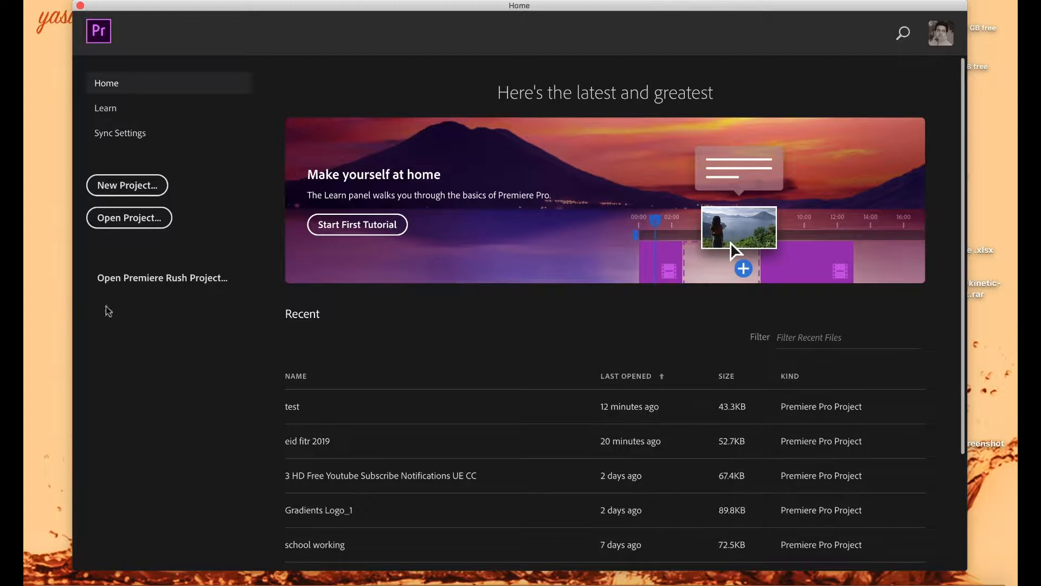
scroll(384, 340, "down", 1)
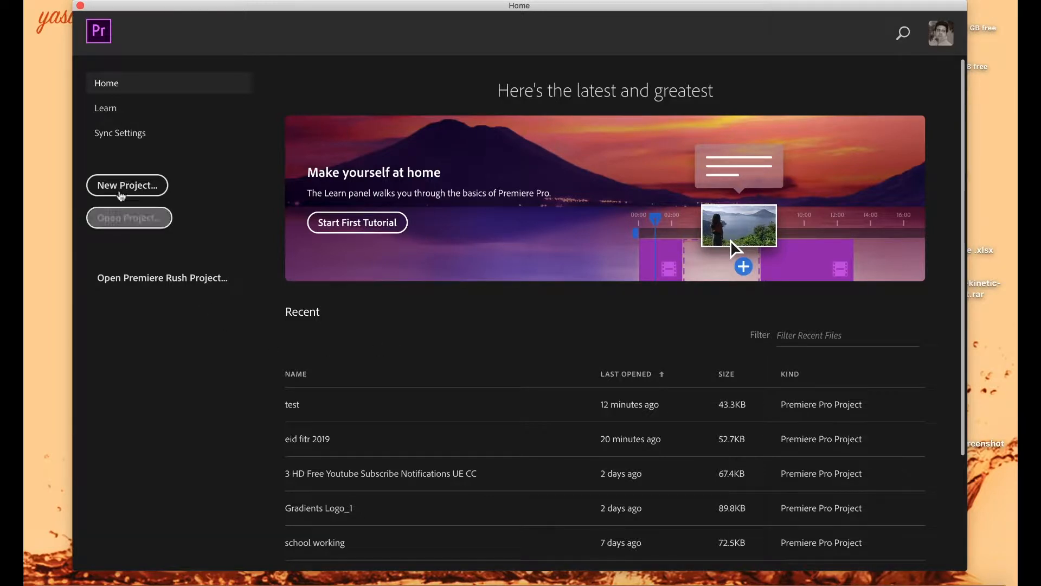
left_click(127, 185)
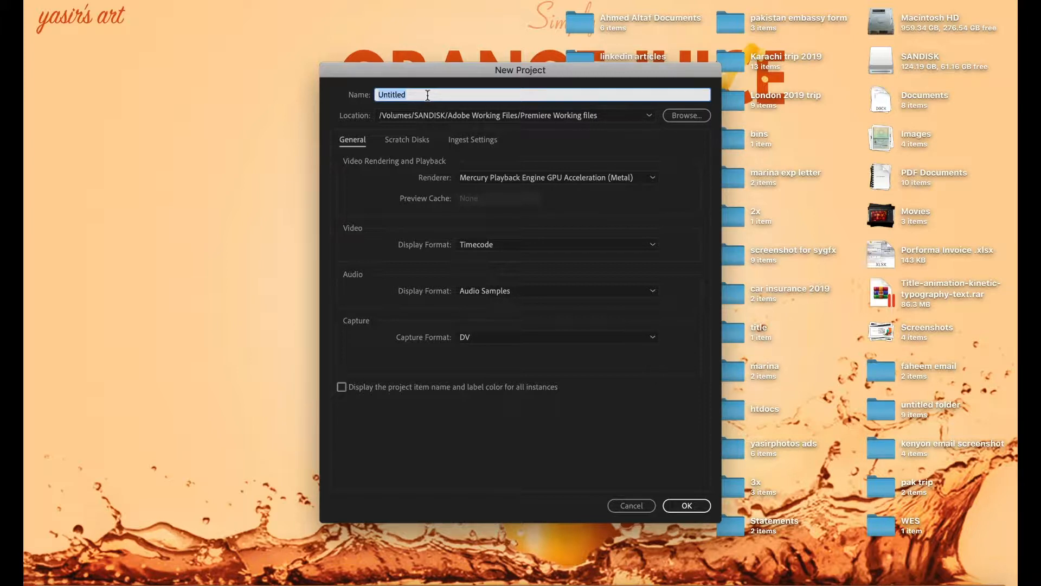
type("test")
Review the available renderer, video display format, audio display format and capture format options without changing them
left_click(603, 179)
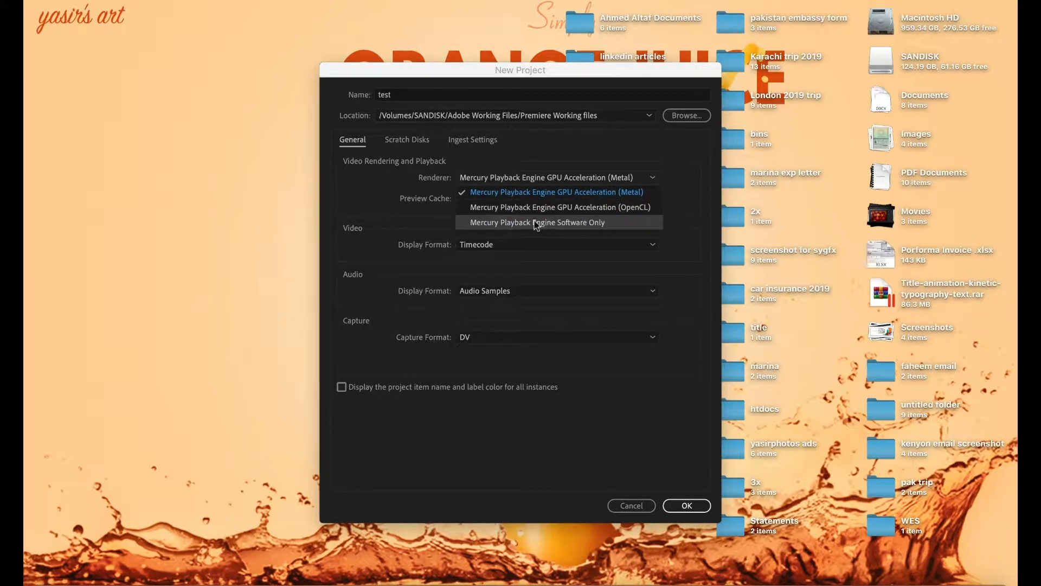
left_click(678, 208)
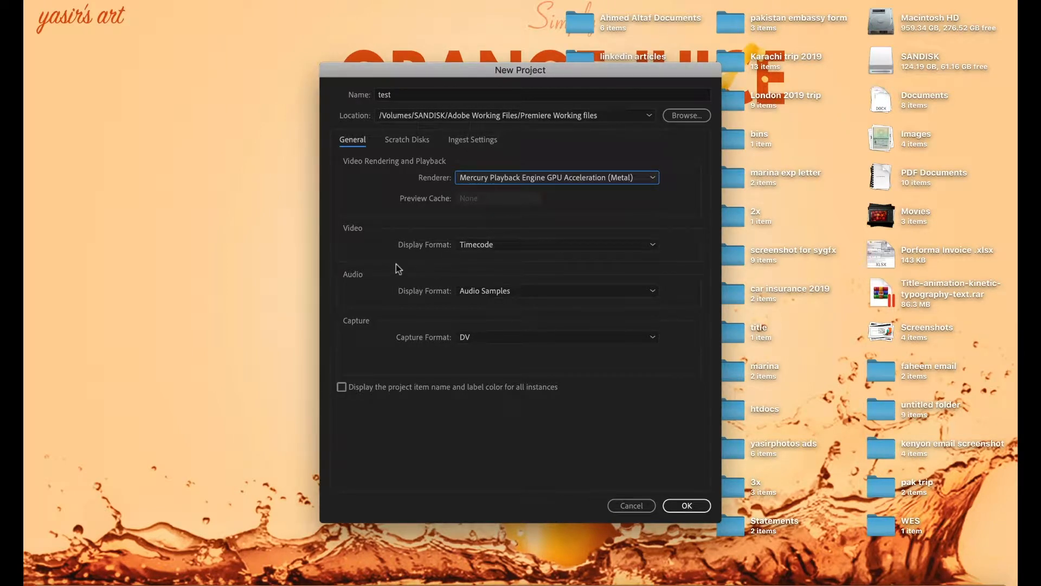
left_click(525, 248)
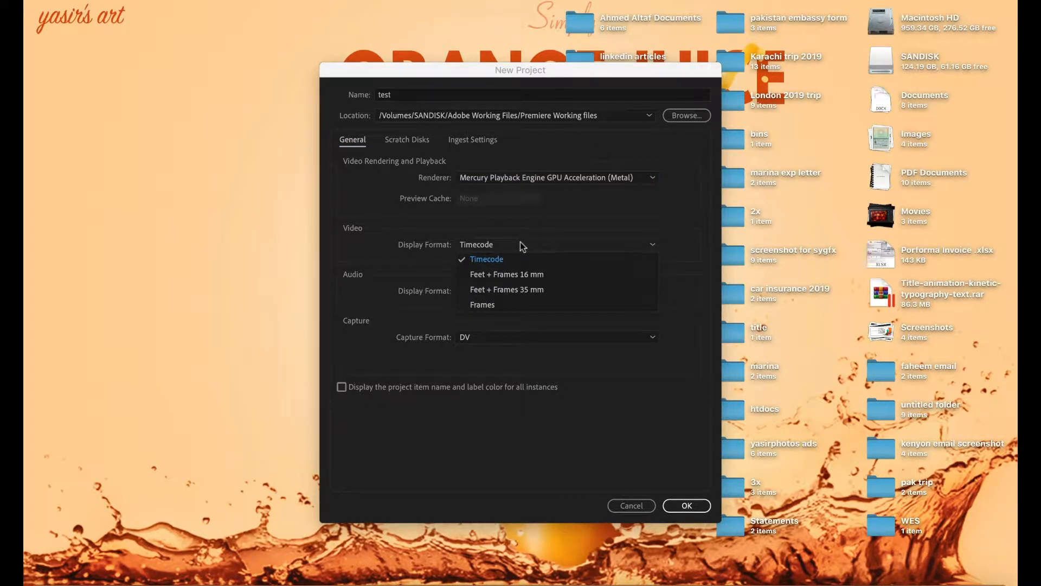
left_click(520, 242)
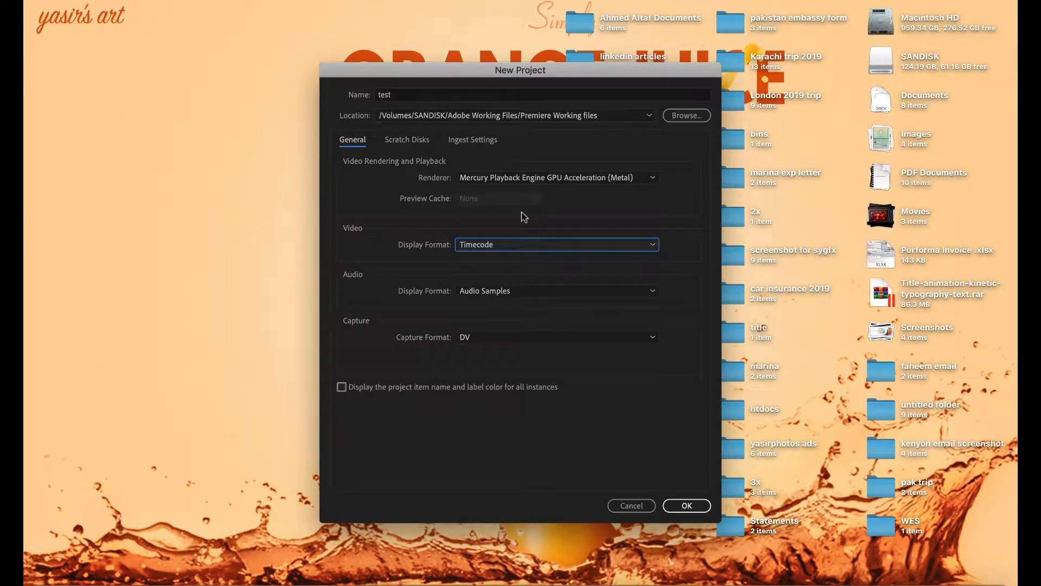
left_click(497, 245)
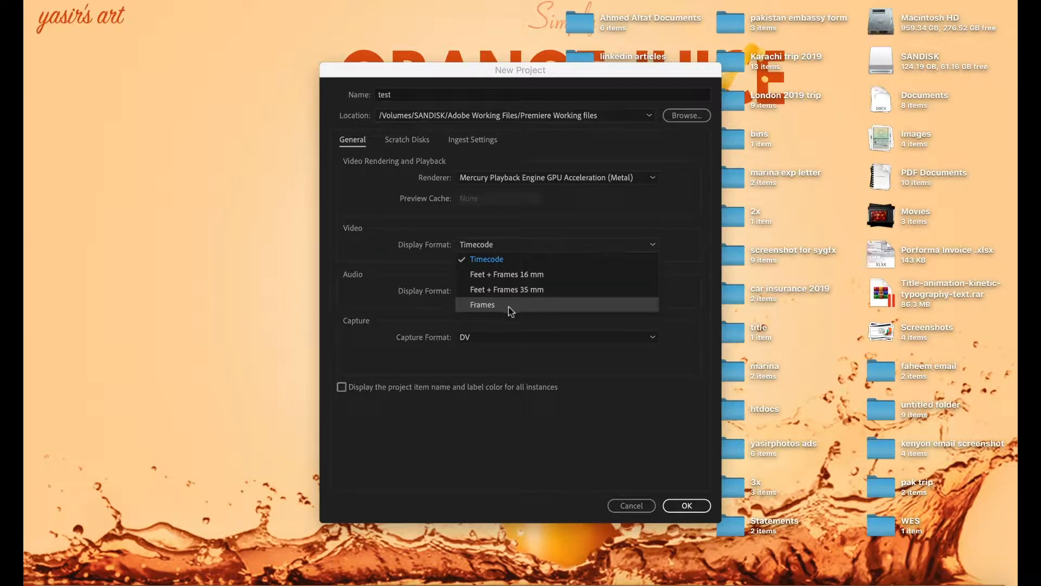
left_click(413, 246)
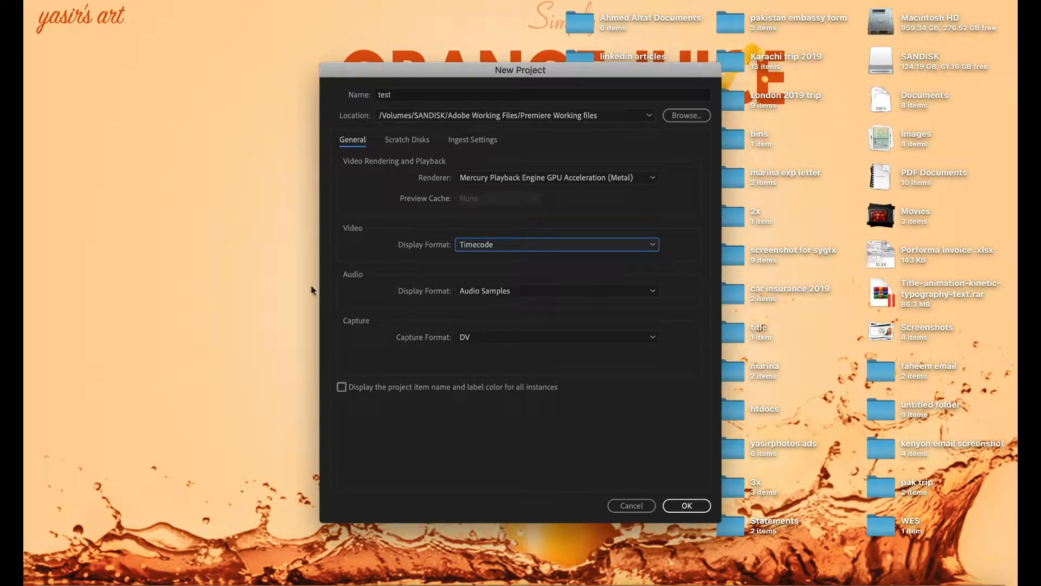
left_click(485, 292)
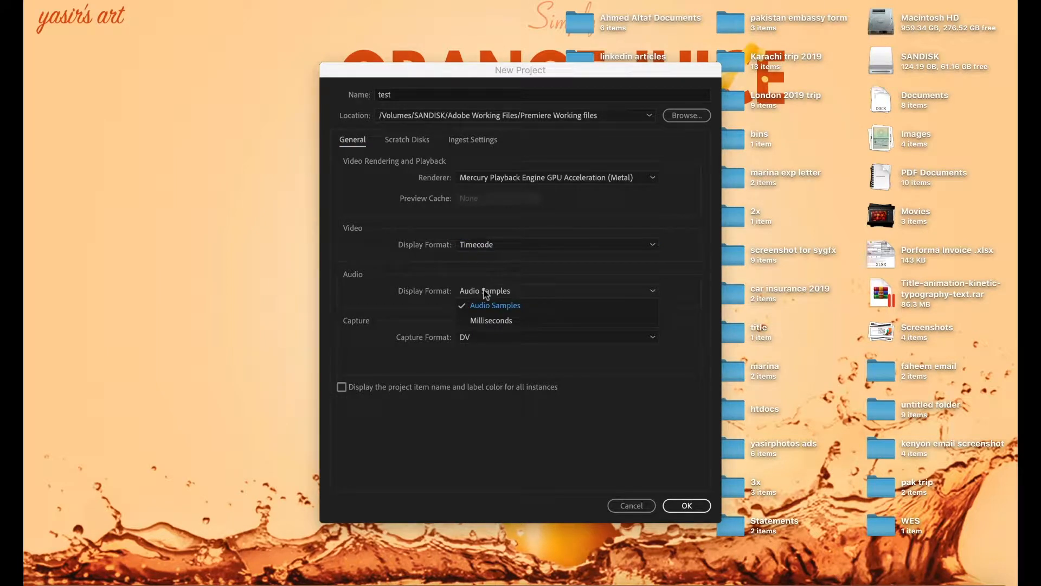
left_click(403, 291)
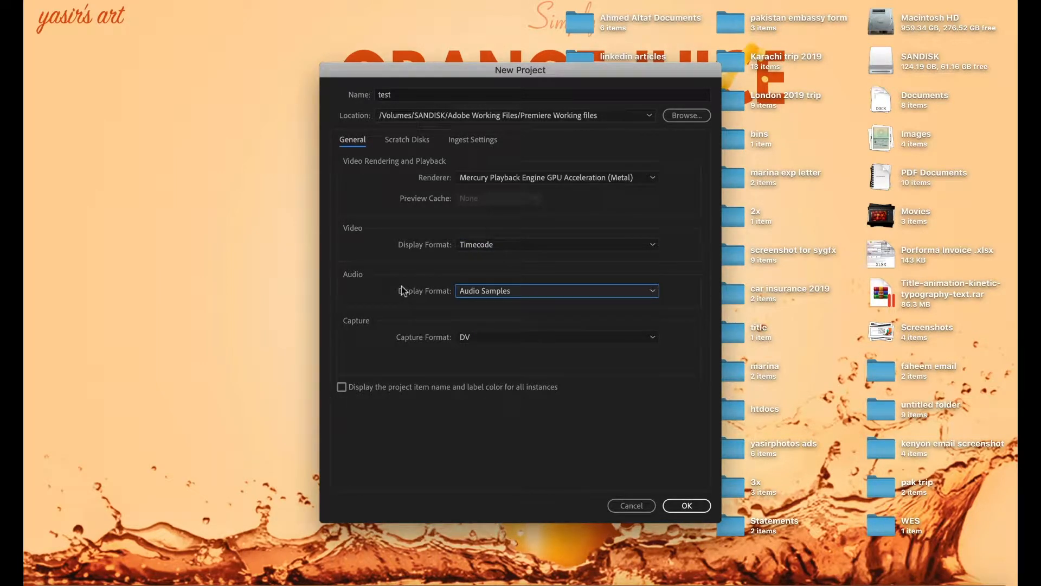
left_click(484, 340)
left_click(414, 333)
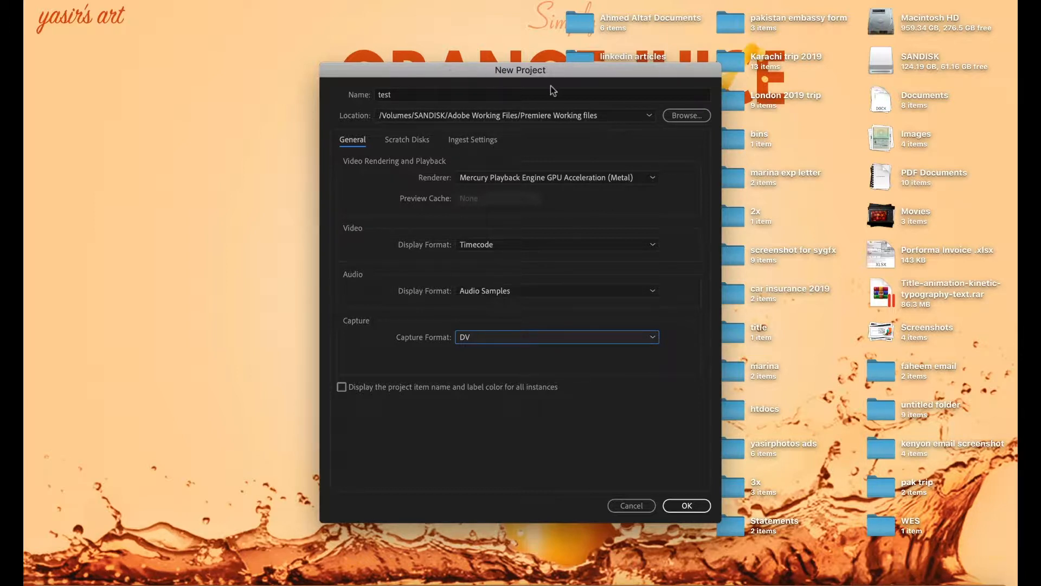
left_click(471, 339)
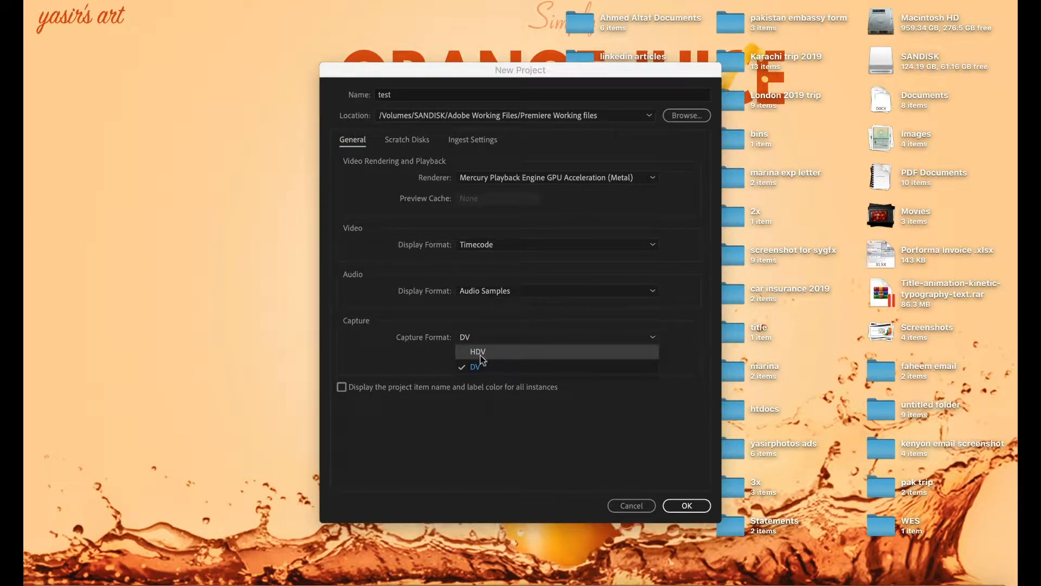
left_click(421, 356)
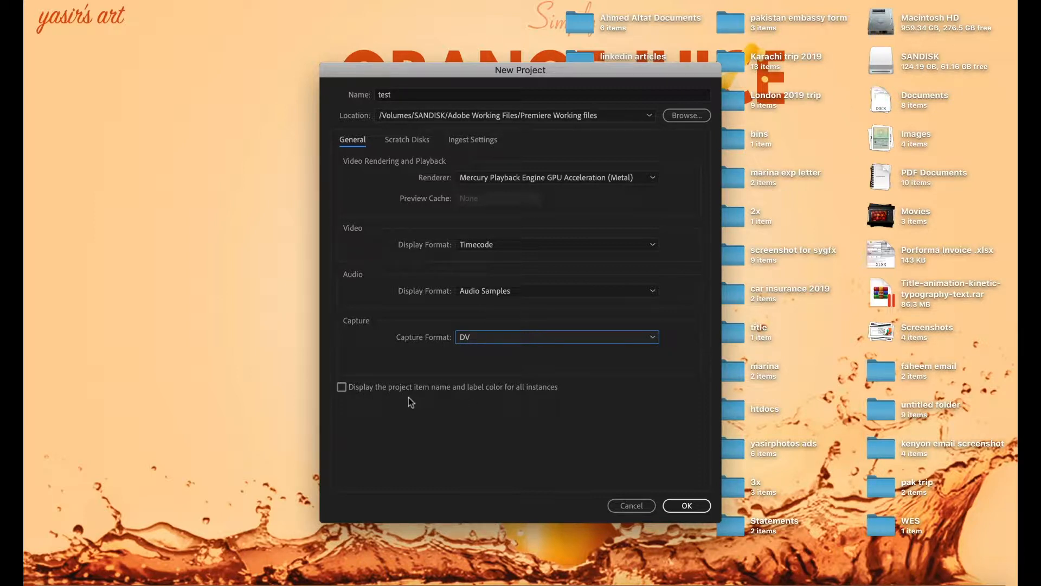
Check the scratch disk and ingest settings and create the project, overwriting the existing project of the same name
left_click(414, 141)
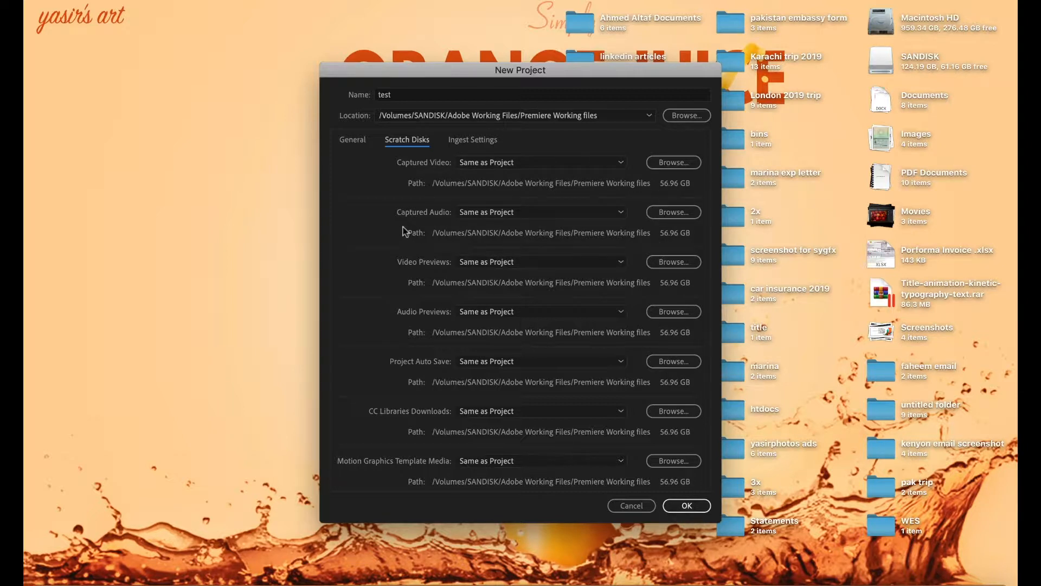
left_click(469, 141)
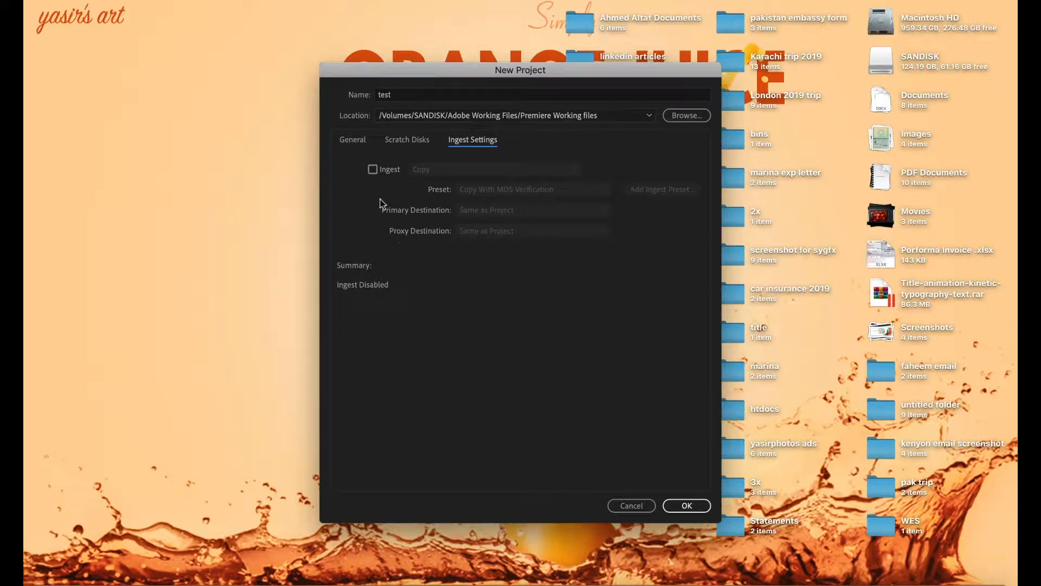
left_click(354, 143)
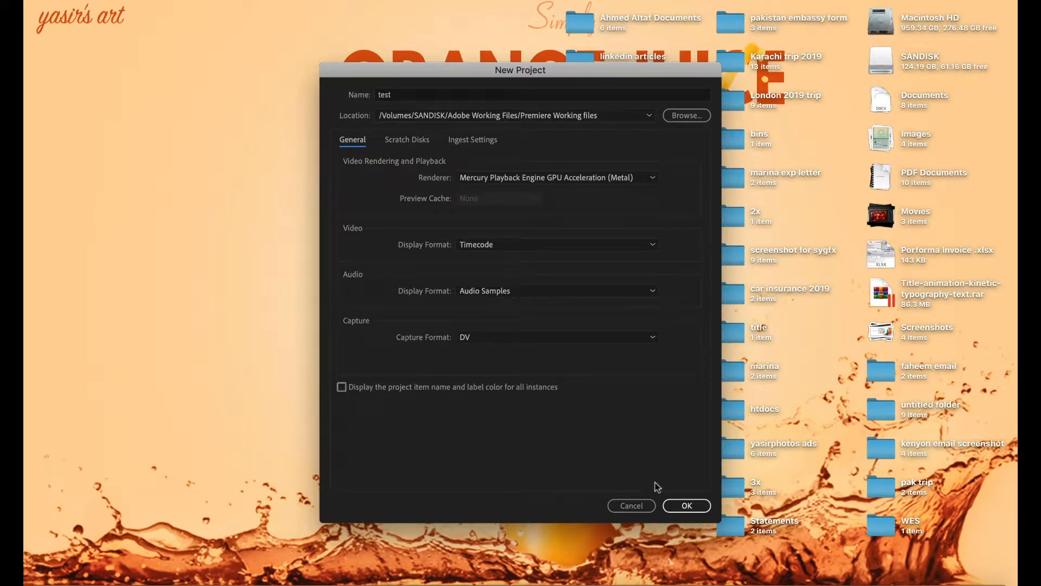
left_click(685, 505)
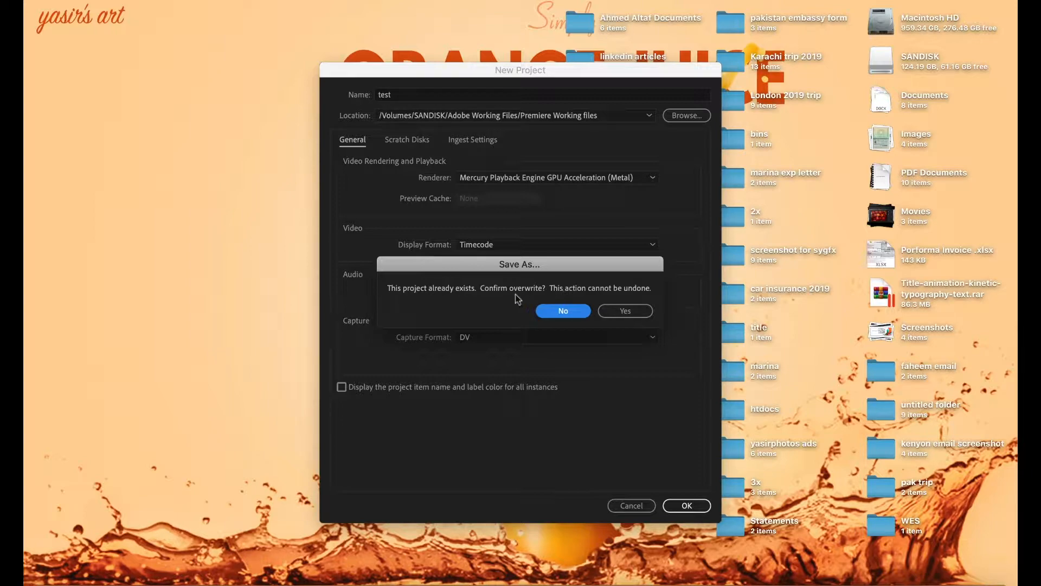
left_click(624, 313)
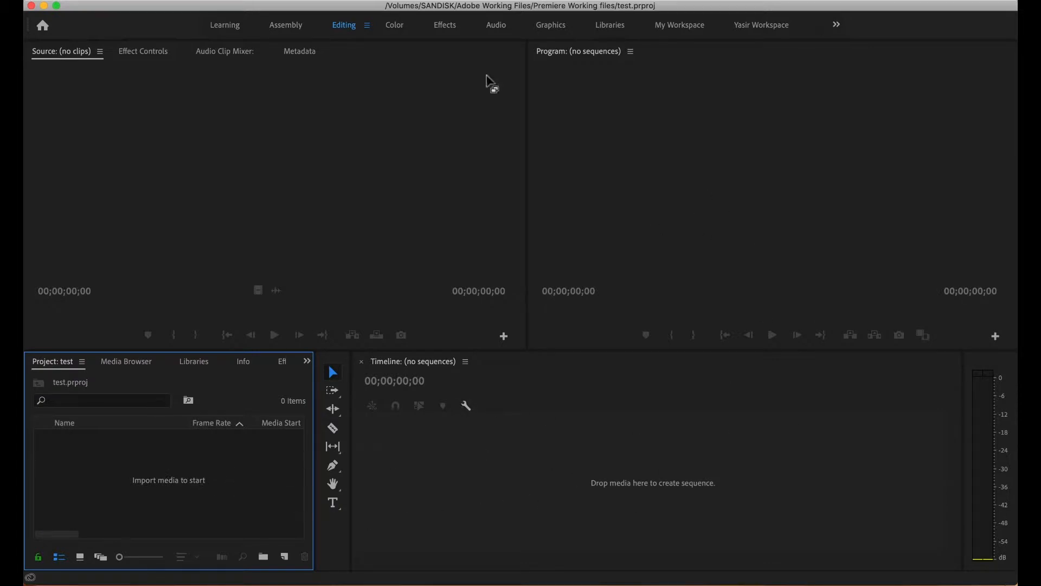
Look through the Color, Effects, Audio and Graphics workspaces and return to the Editing workspace
left_click(399, 32)
left_click(444, 27)
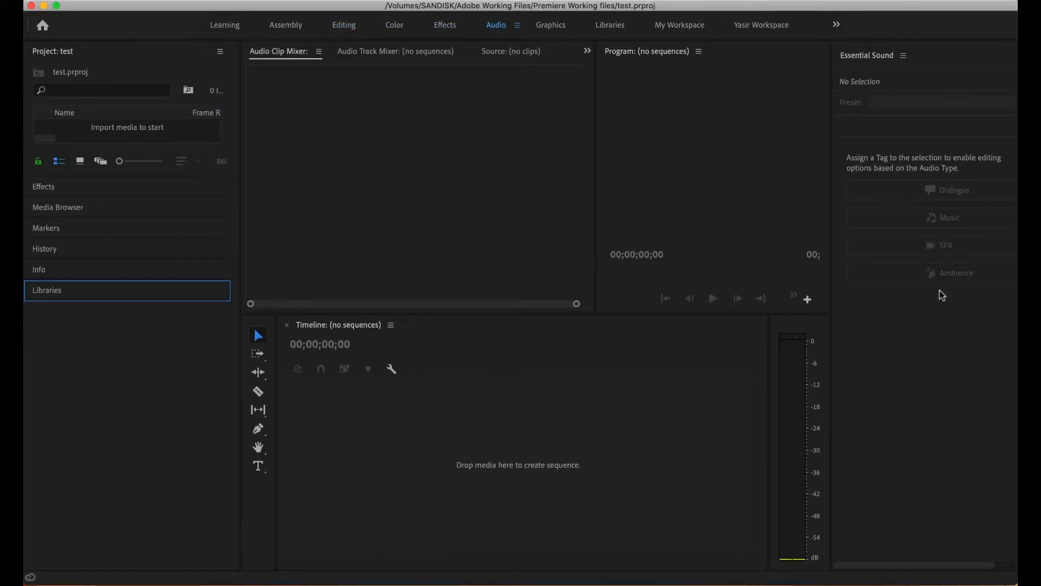
left_click(551, 30)
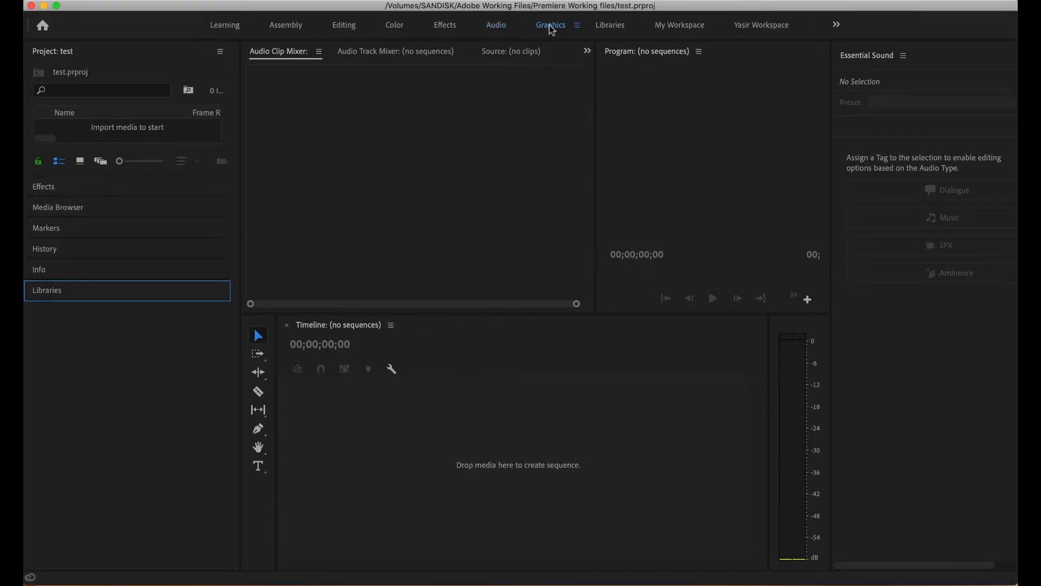
left_click(347, 29)
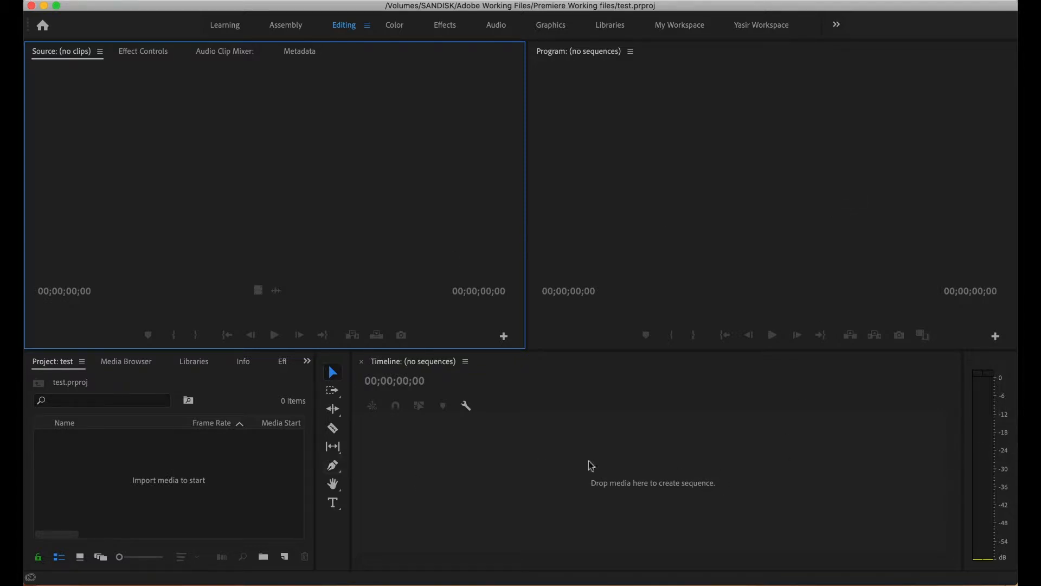
Import Pexels Videos 2053855.mp4 and Pexels Videos 2568381.mp4 from the 1. intro folder into the project, and clear the selection
left_click(237, 500)
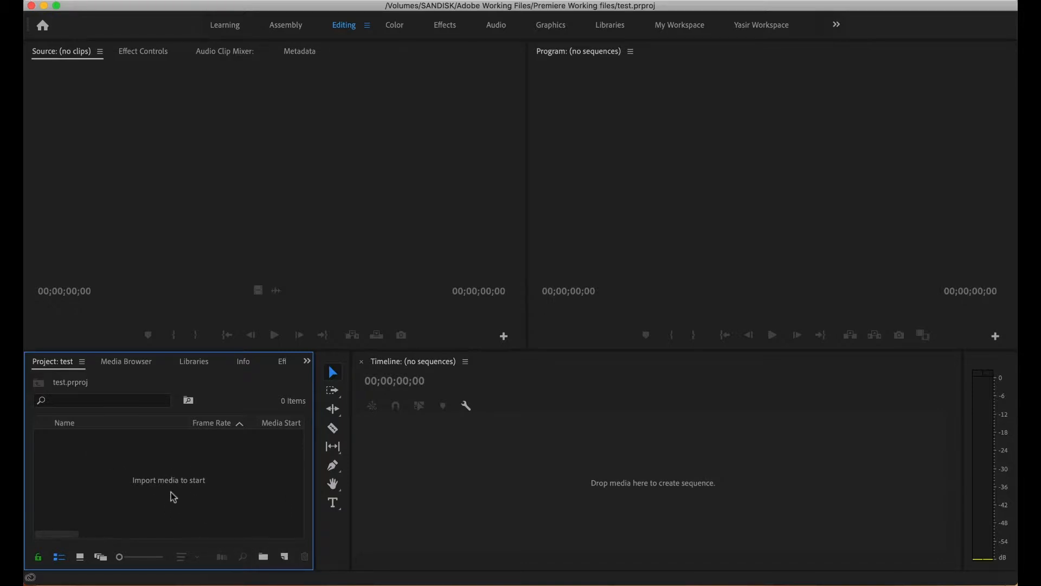
double_click(161, 482)
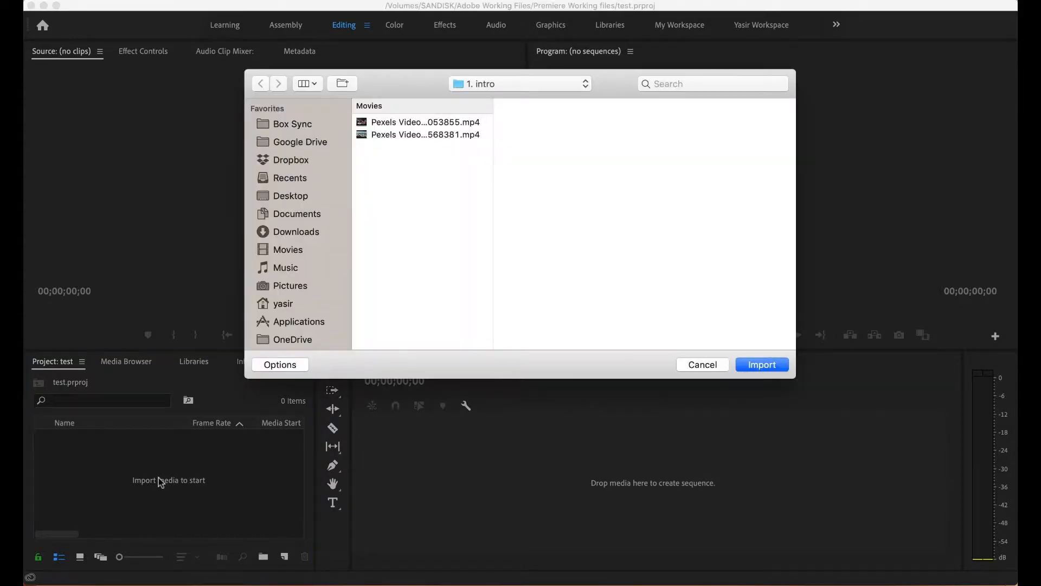
left_click(441, 122)
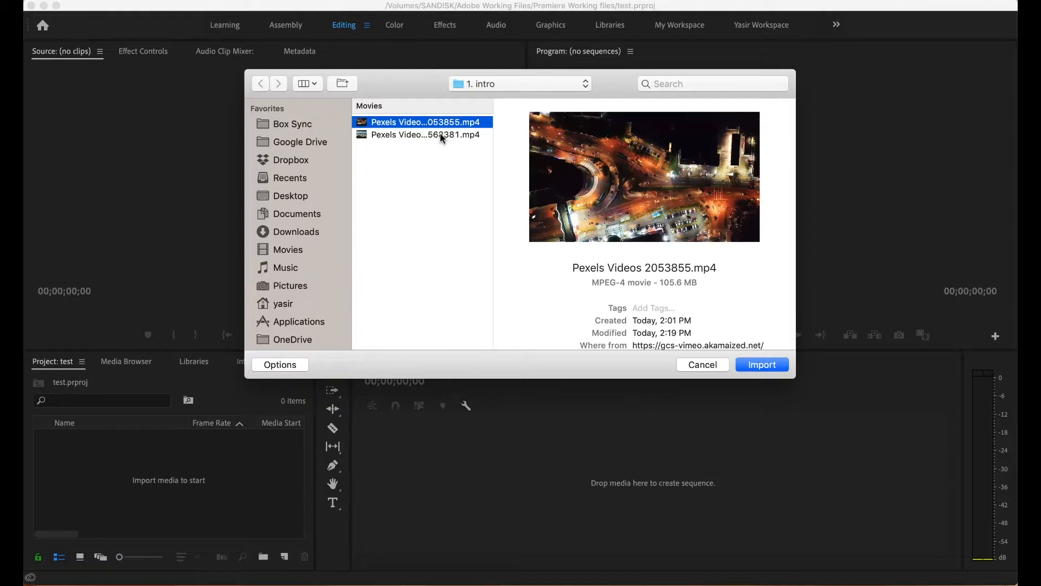
left_click(441, 135, "shift")
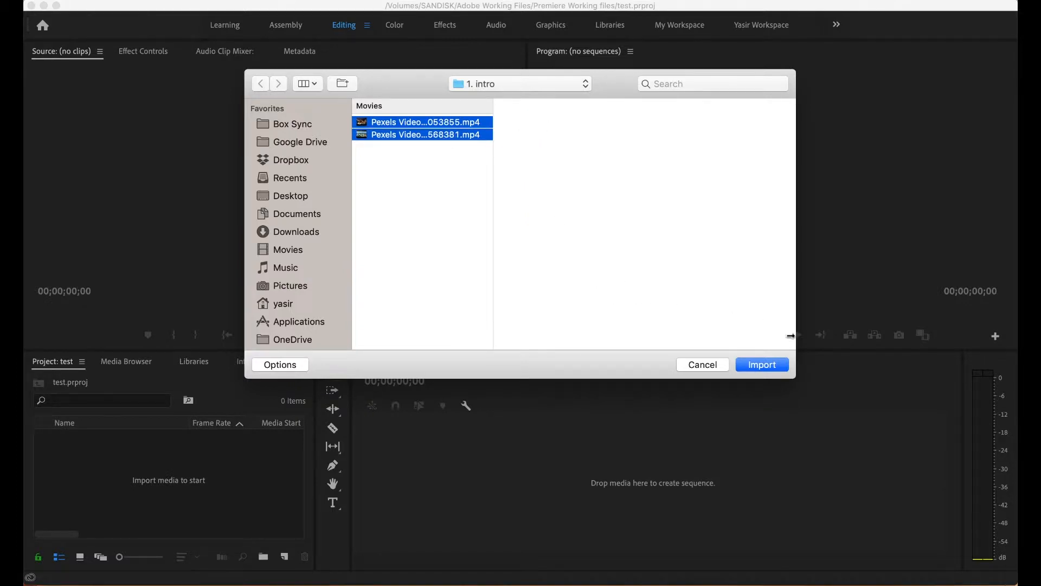
left_click(762, 365)
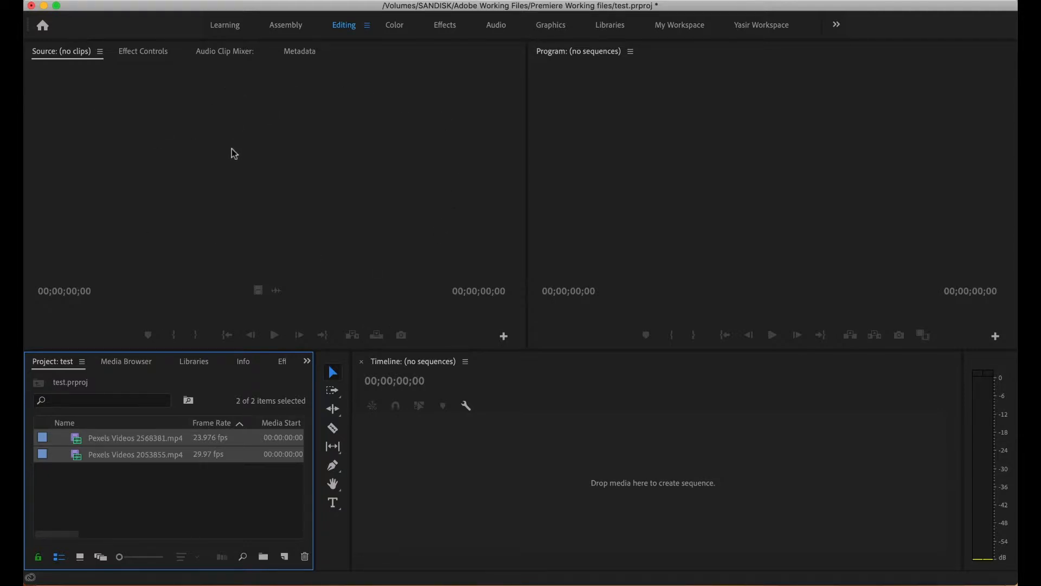
left_click(130, 499)
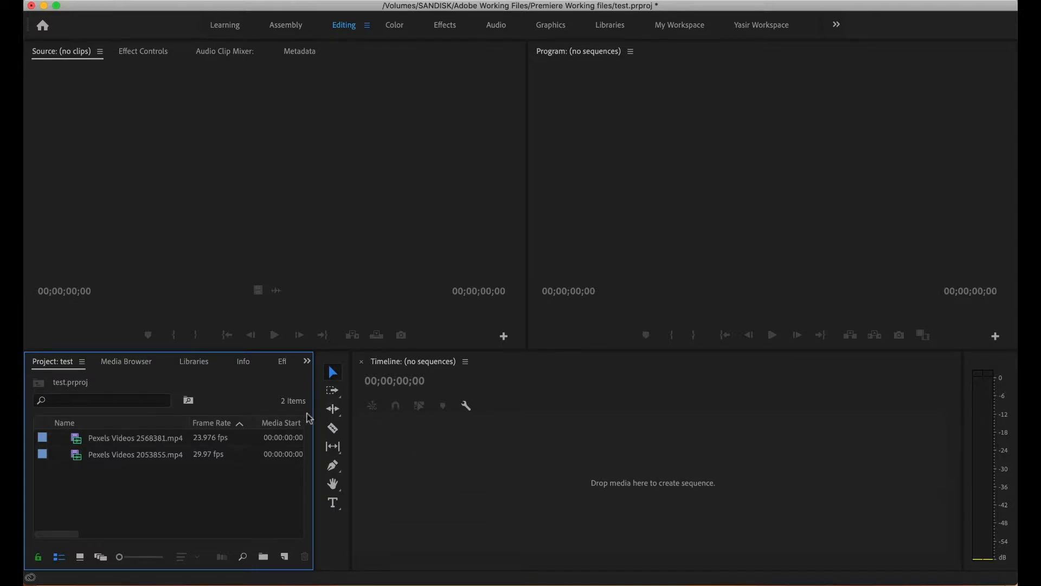
Open the clip Pexels Videos 2053855.mp4 in the Source monitor
left_click(151, 455)
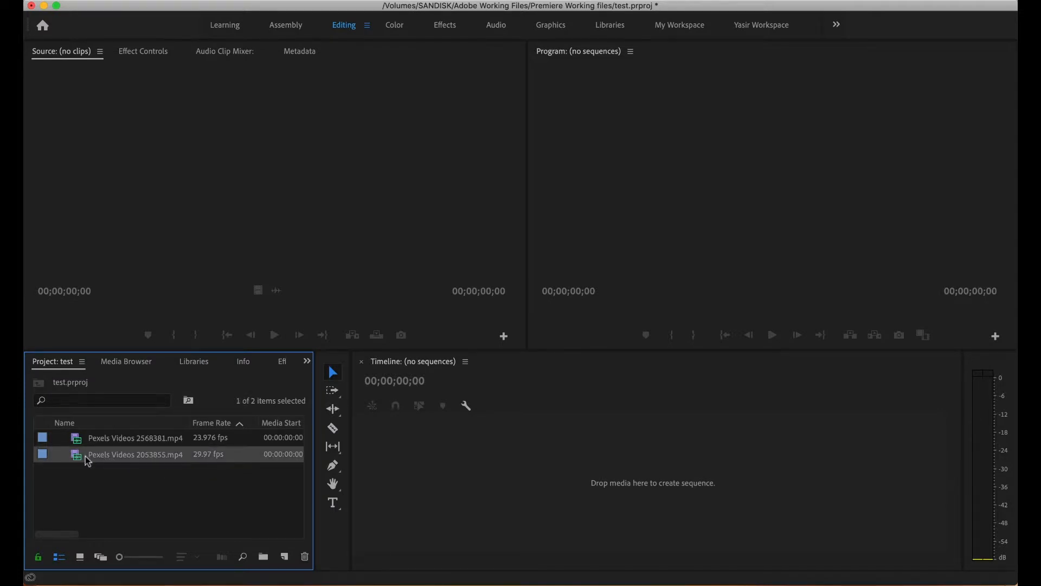
left_click(116, 491)
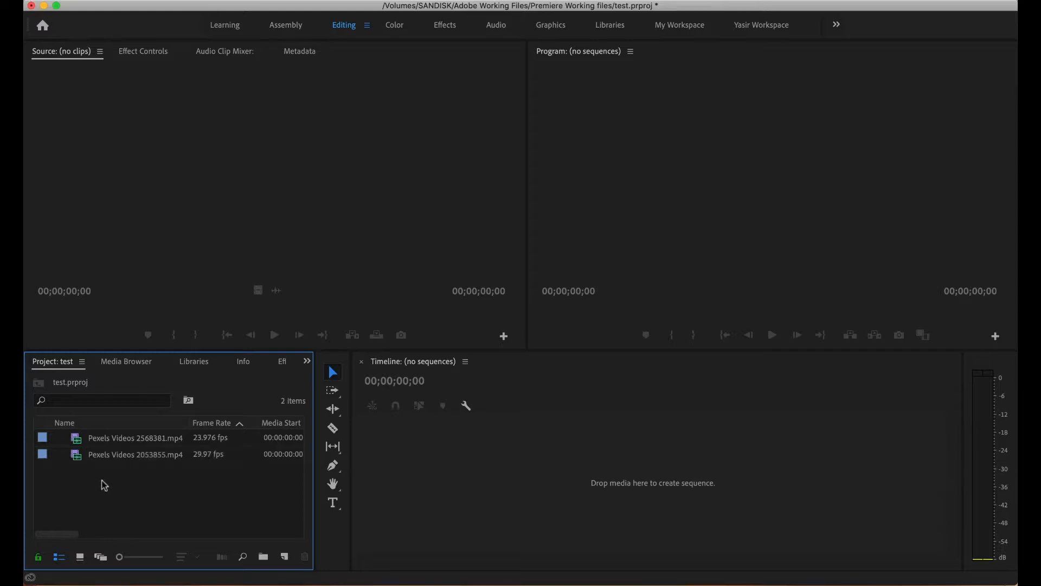
double_click(93, 460)
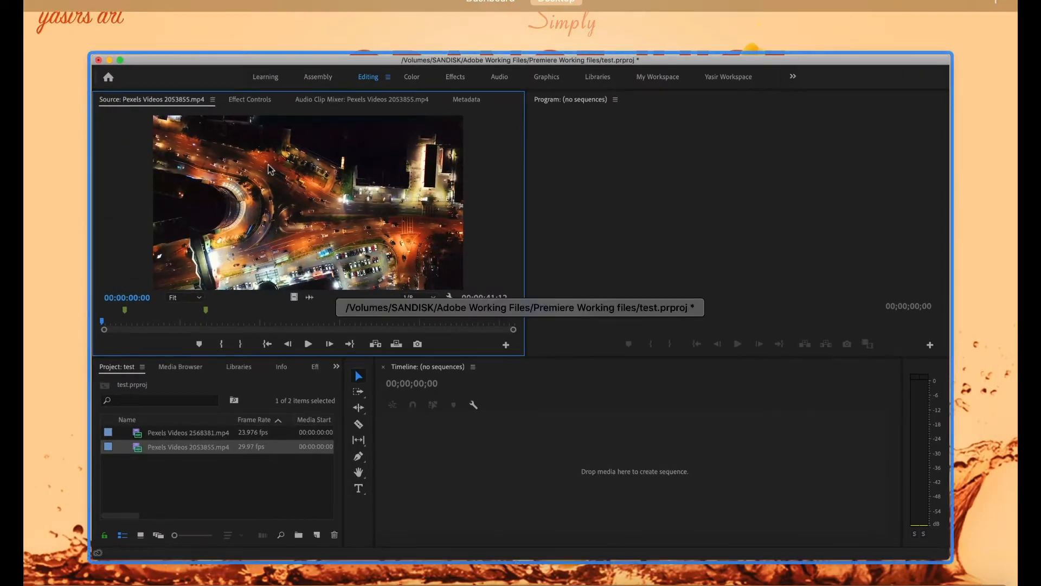
left_click(271, 173)
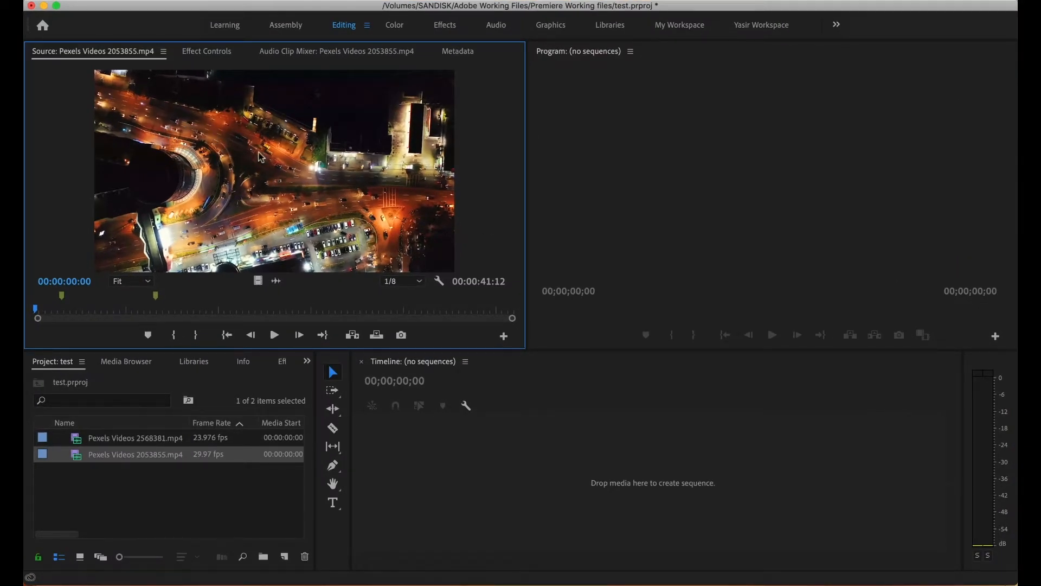
Play and stop the clip in the Source monitor, and move its playhead to about 00:00:08:03
left_click(273, 335)
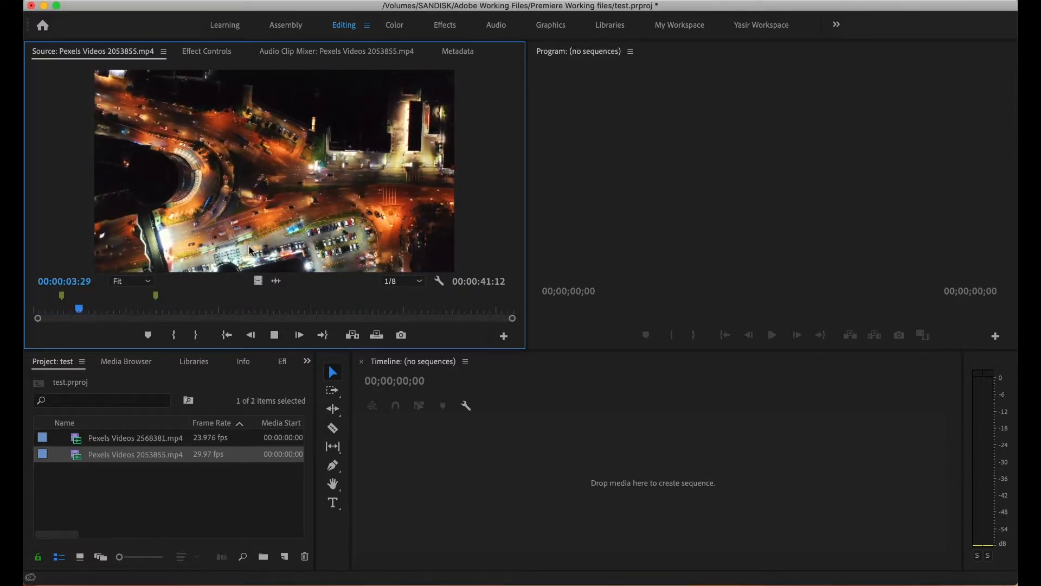
left_click(276, 335)
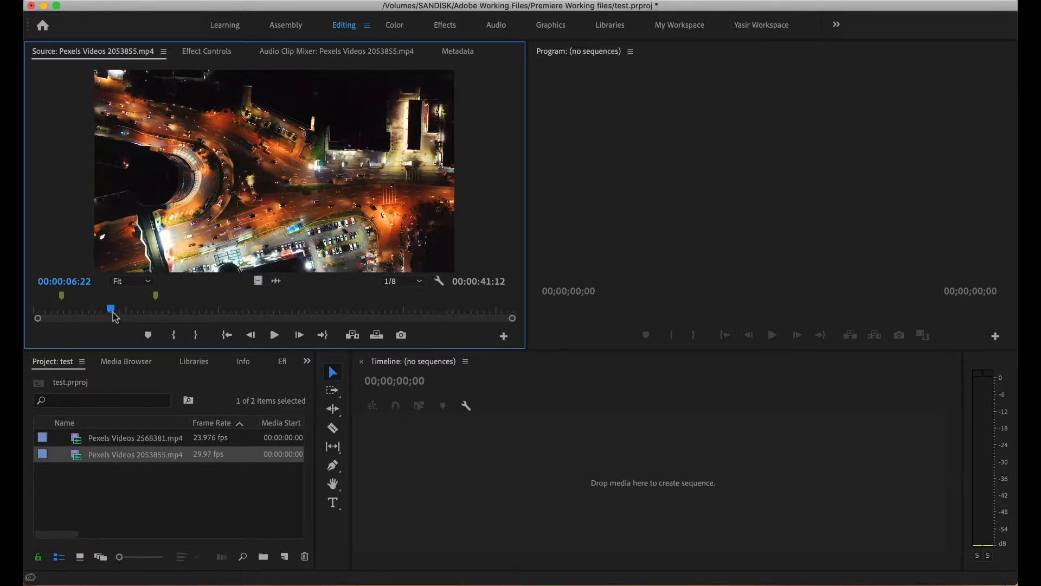
mouse_move(111, 311)
left_mouse_down()
mouse_move(211, 310)
mouse_move(127, 313)
left_mouse_up()
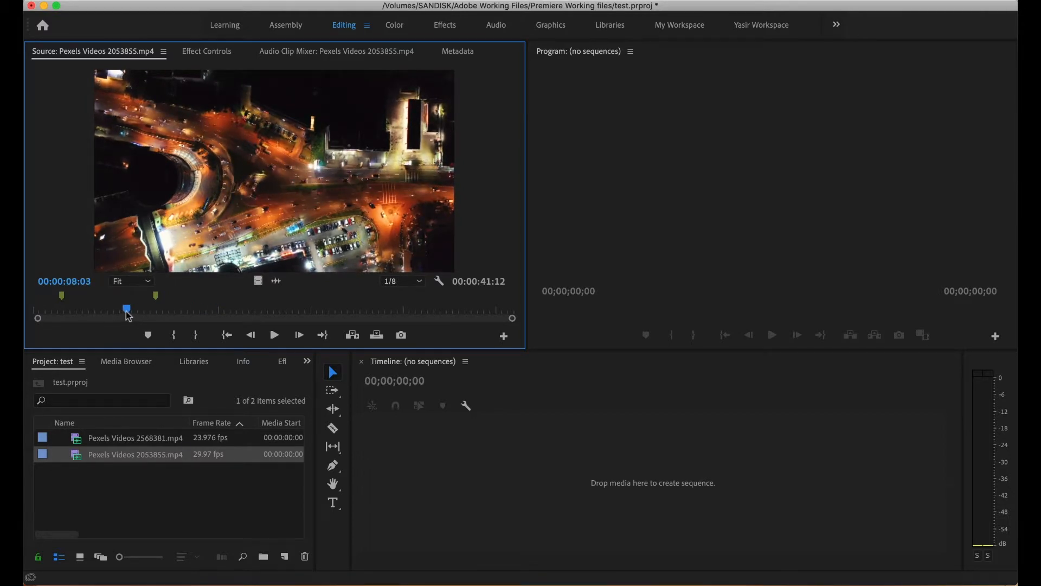
Mark the In point of Pexels Videos 2053855.mp4 at 00:00:08:03 and its Out point at 00:00:15:28 in the Source monitor
left_click(175, 335)
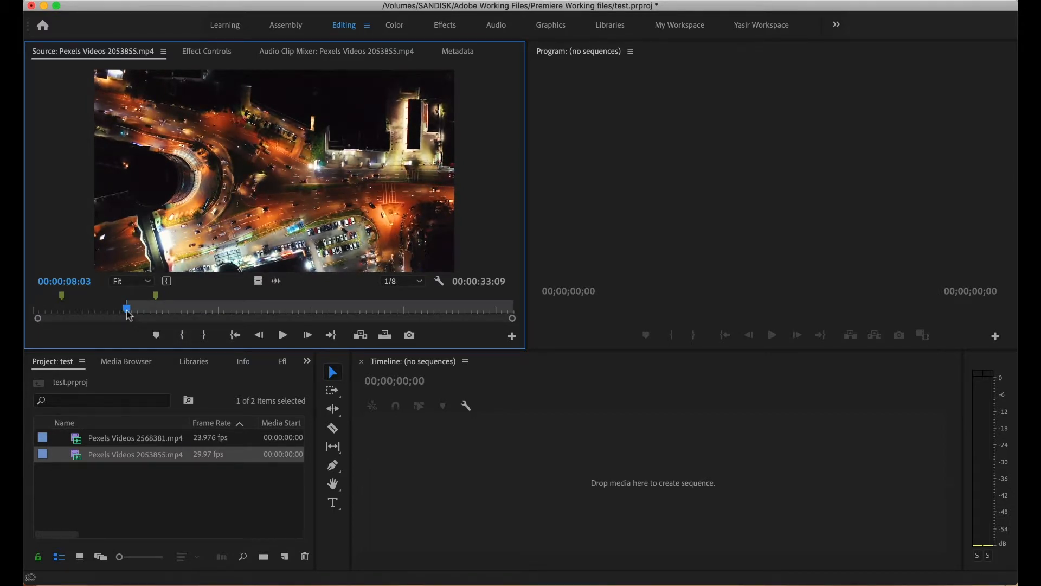
left_click_drag(128, 314, 217, 314)
left_click(205, 336)
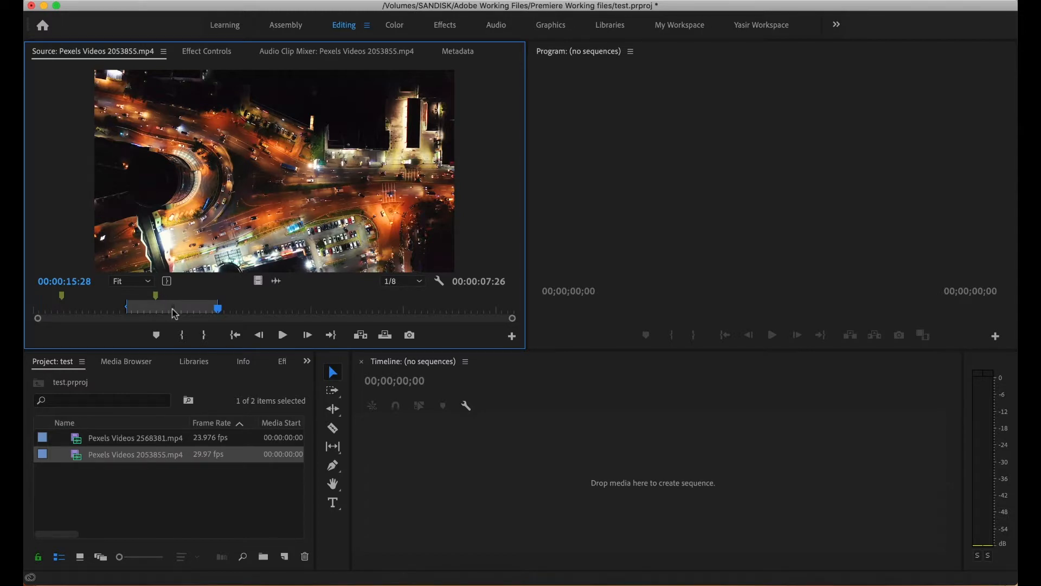
mouse_move(173, 309)
left_mouse_down()
mouse_move(367, 312)
mouse_move(127, 309)
mouse_move(358, 309)
mouse_move(150, 307)
mouse_move(172, 305)
left_mouse_up()
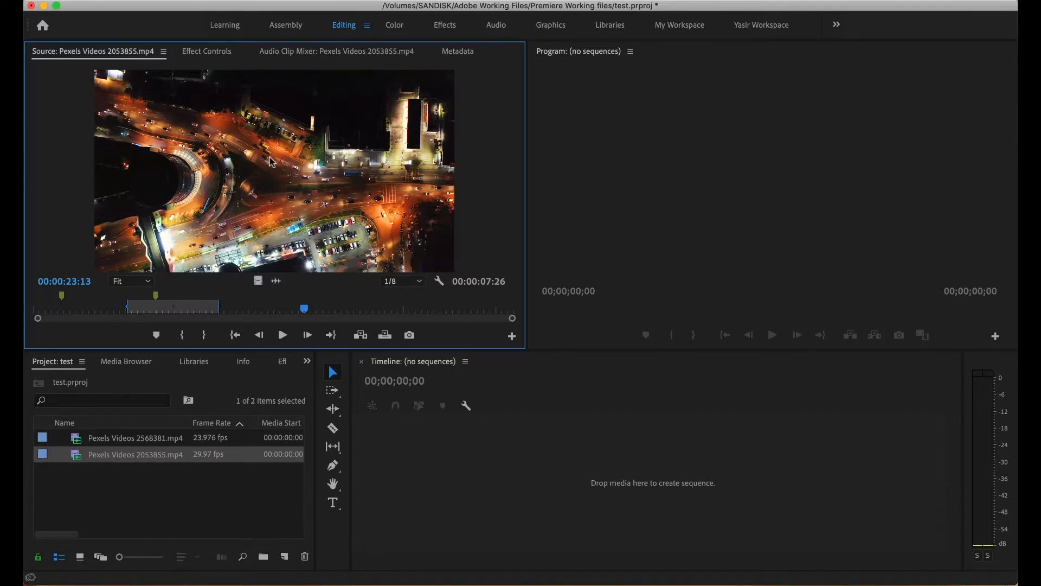
Create a new sequence in the empty timeline from the marked section of Pexels Videos 2053855.mp4
left_click_drag(271, 161, 437, 463)
left_click_drag(437, 465, 435, 461)
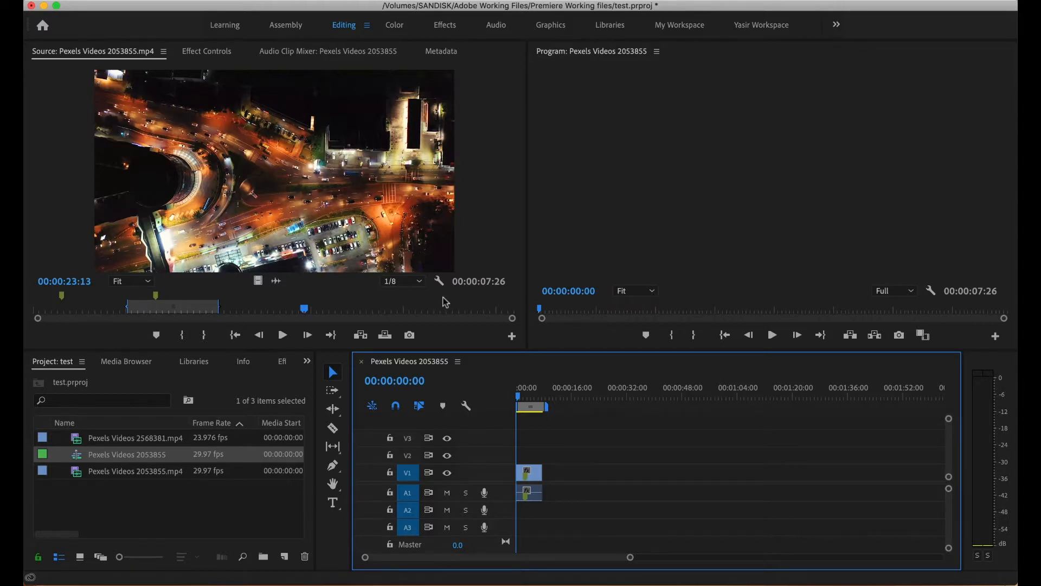
scroll(545, 485, "right", 2)
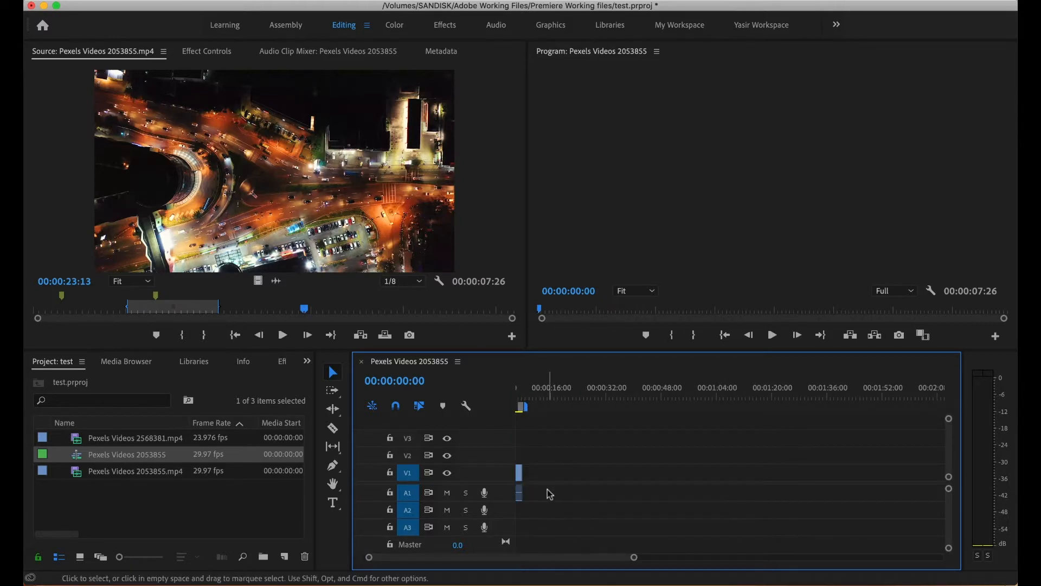
scroll(548, 494, "left", 2)
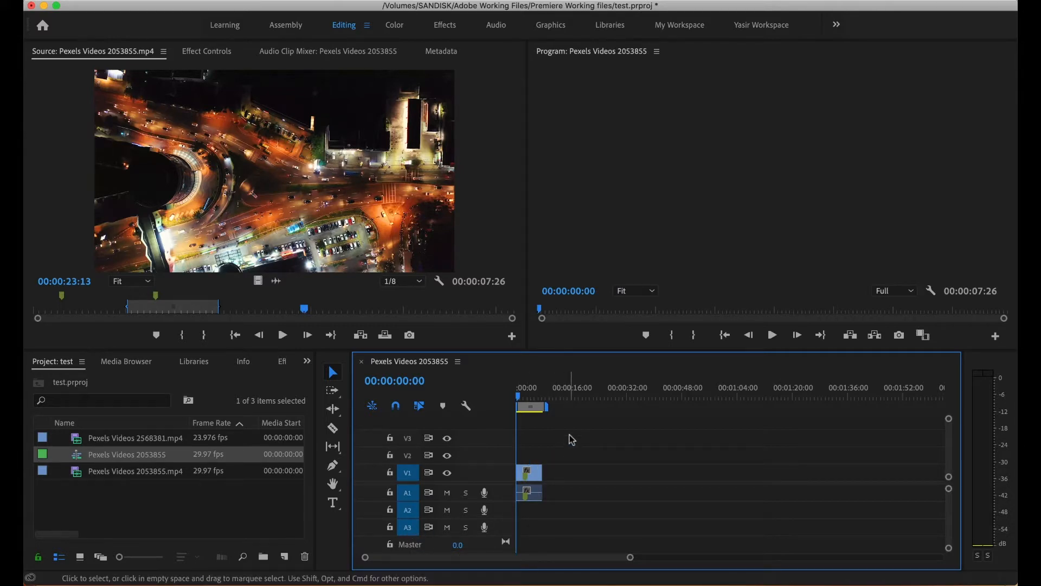
Play the new sequence in the Program monitor and return the playhead to its start
key("super+m")
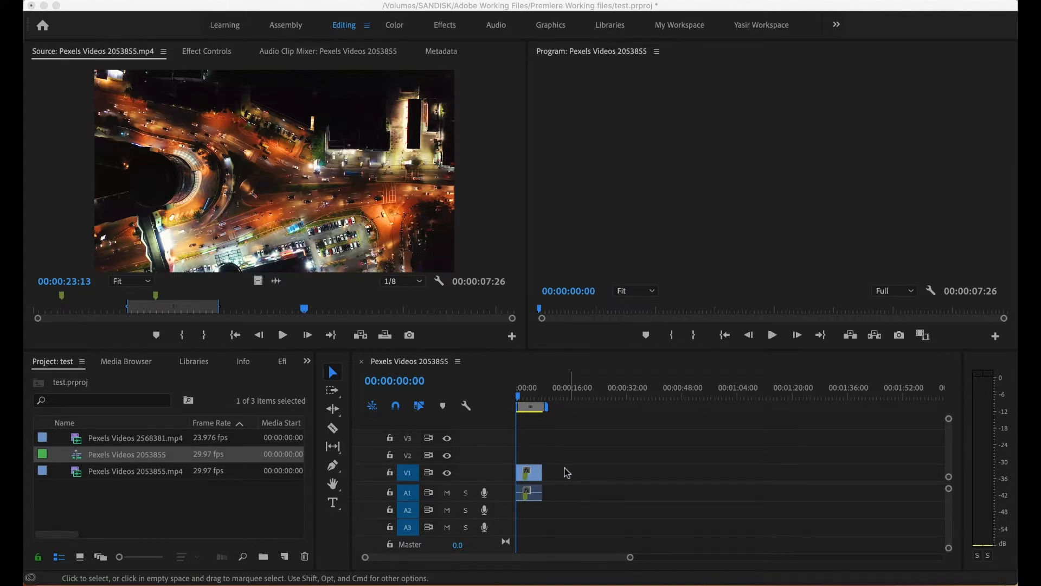
left_click(537, 481)
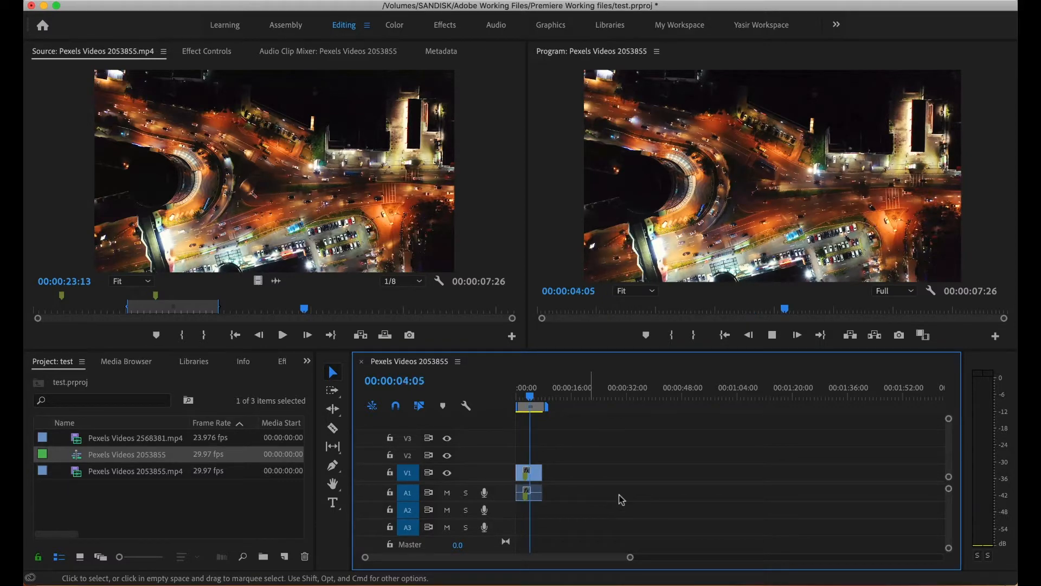
key("Home")
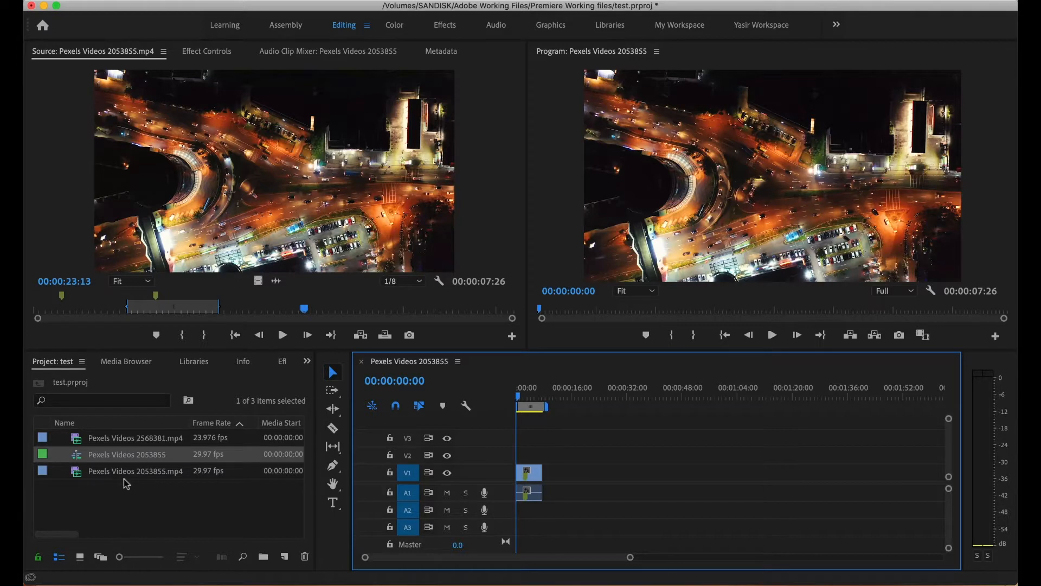
Open Pexels Videos 2568381.mp4 in the Source monitor and mark its In point at 00:00:05:02 and Out point at 00:00:09:22
left_click(140, 440)
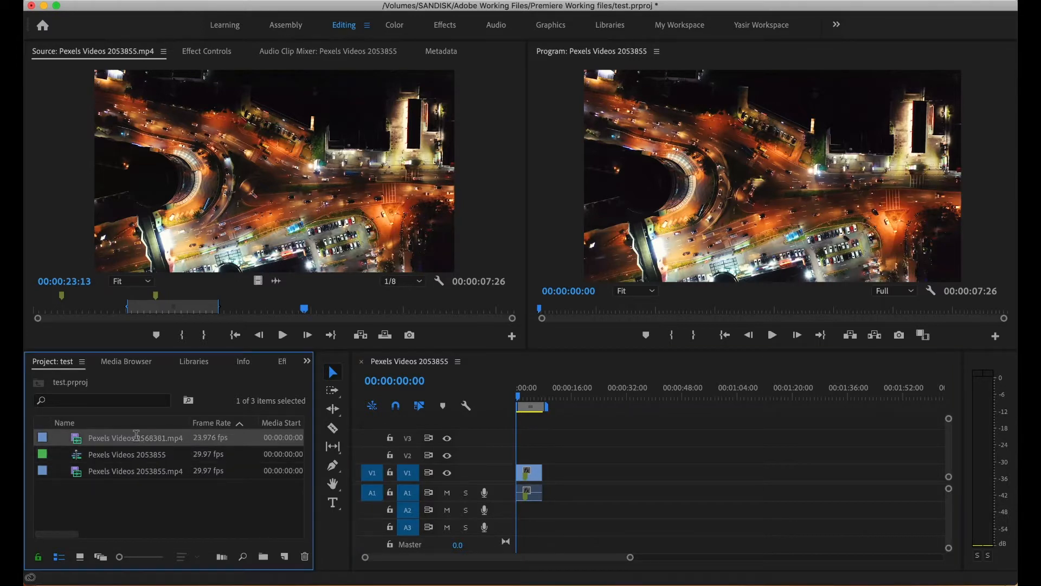
double_click(79, 440)
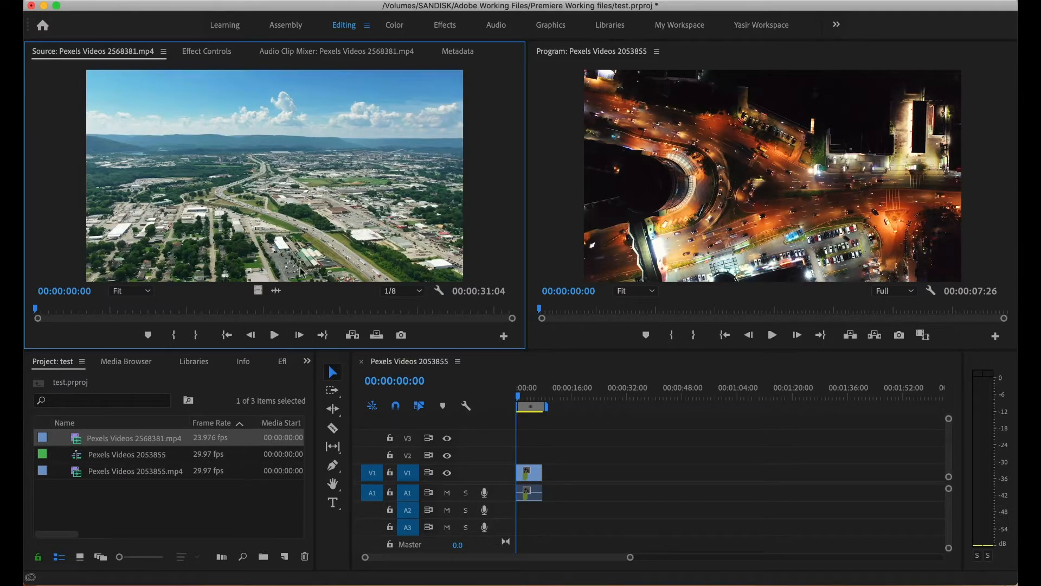
left_click(36, 311)
left_click_drag(36, 311, 117, 312)
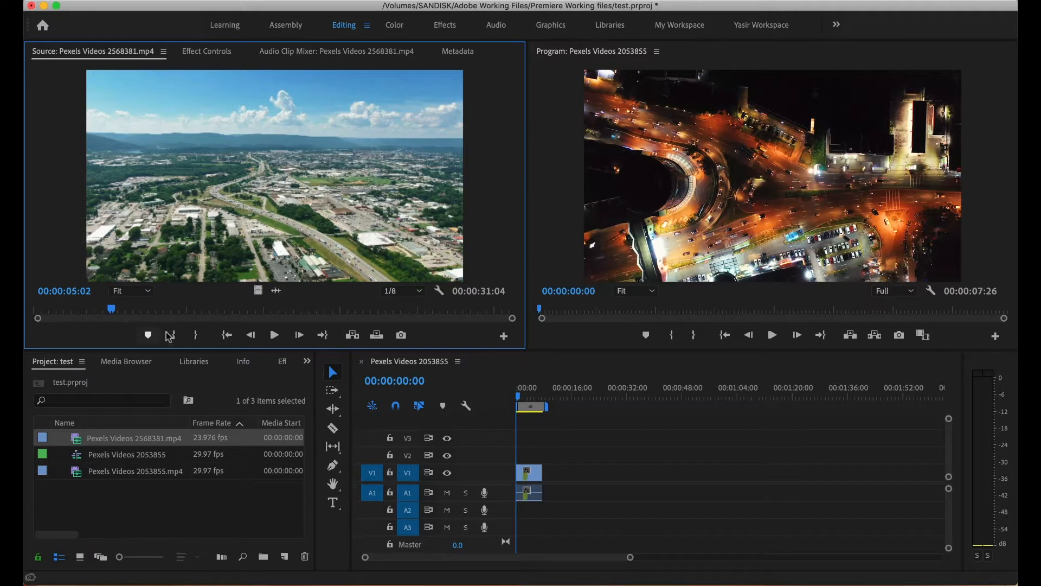
left_click(173, 335)
left_click(117, 309)
left_click_drag(130, 310, 188, 310)
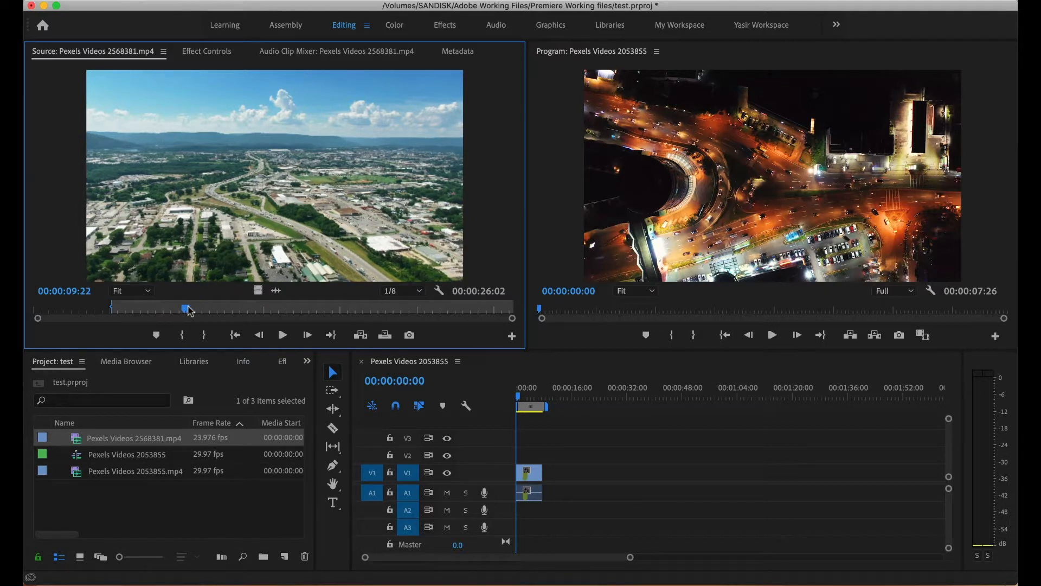
left_click(203, 335)
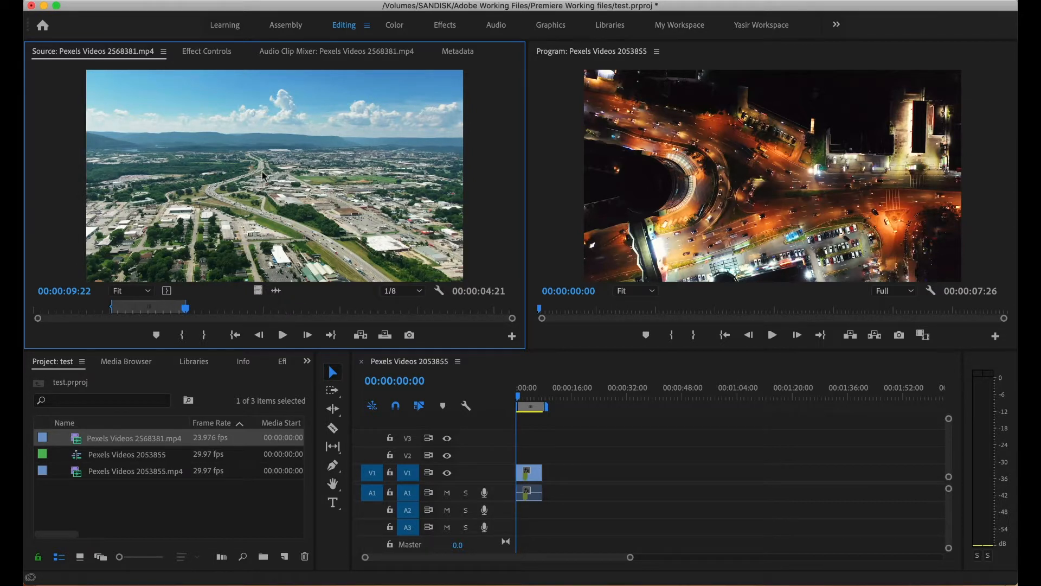
Add the marked section of Pexels Videos 2568381.mp4 directly after the first clip on V1 and play the sequence to its end
left_click_drag(293, 174, 549, 479)
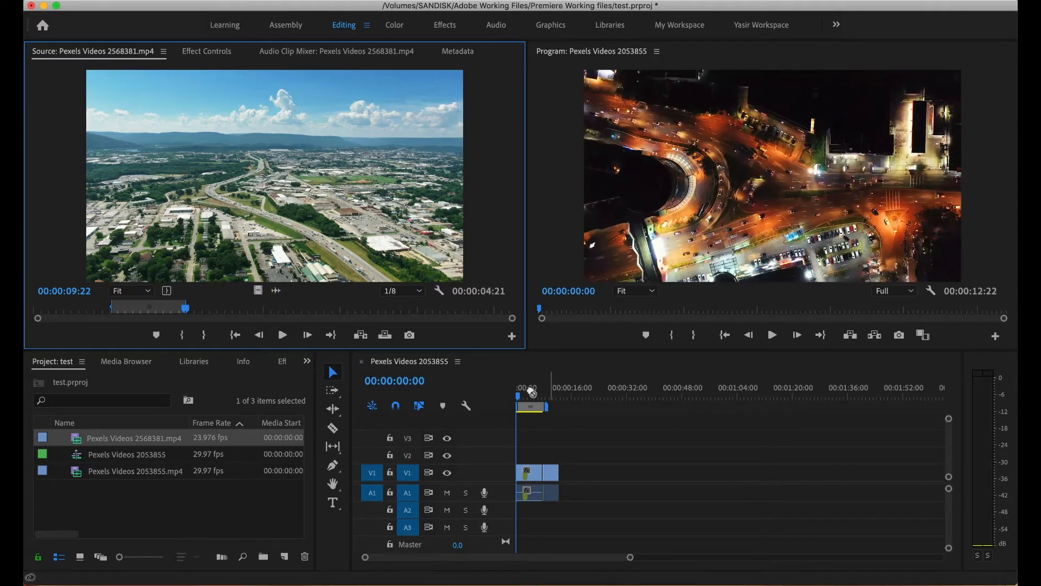
double_click(531, 406)
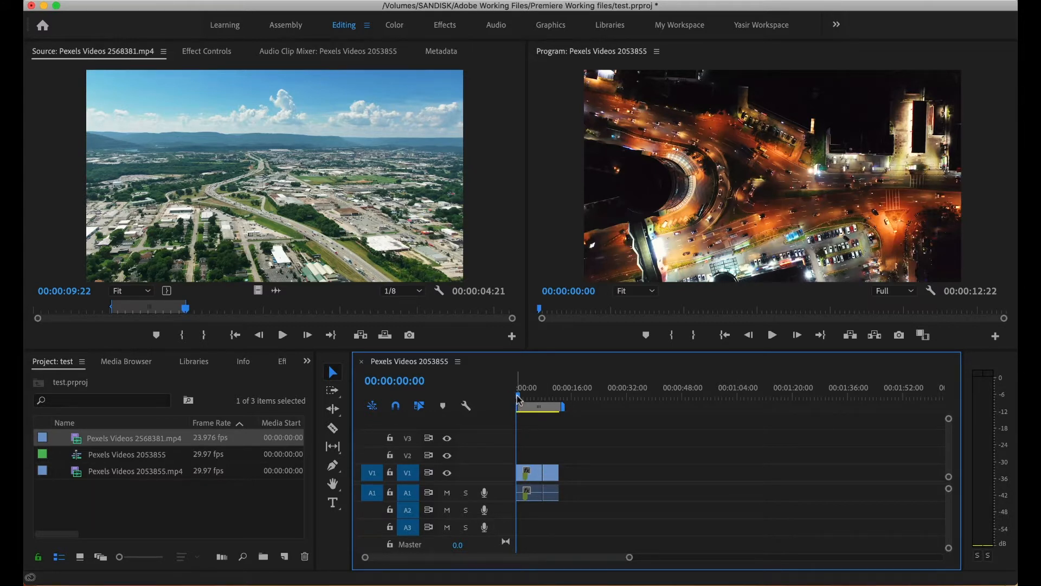
key("space")
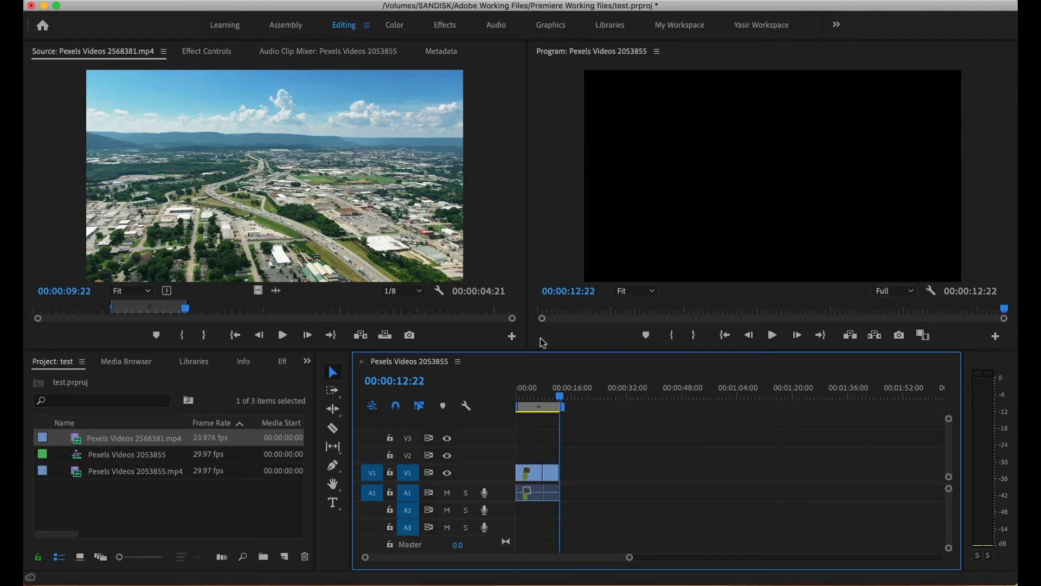
scroll(556, 494, "down", 1)
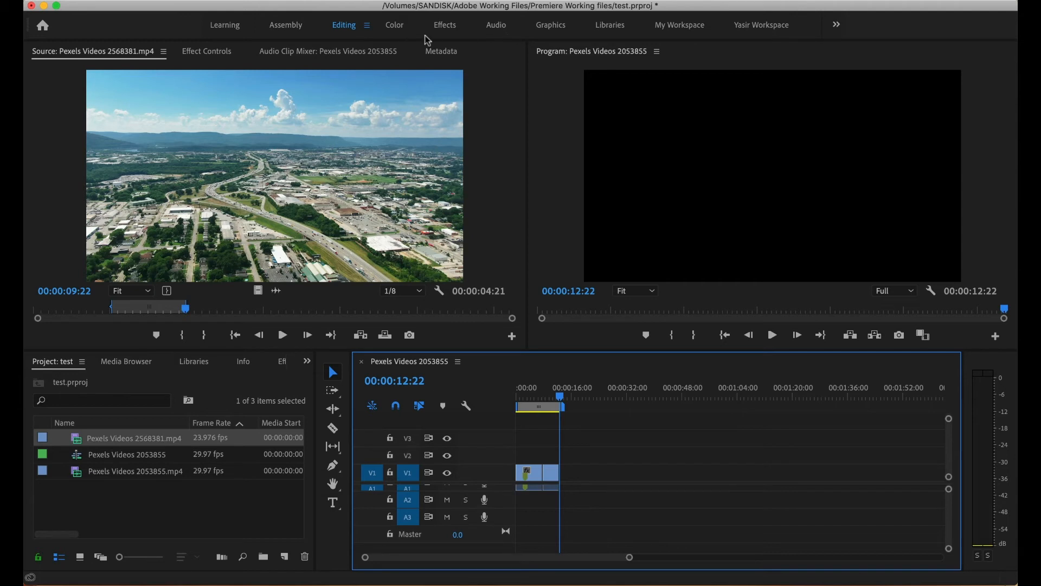
Switch to the custom workspace bearing the owner's name and look through its workspace options
left_click(765, 31)
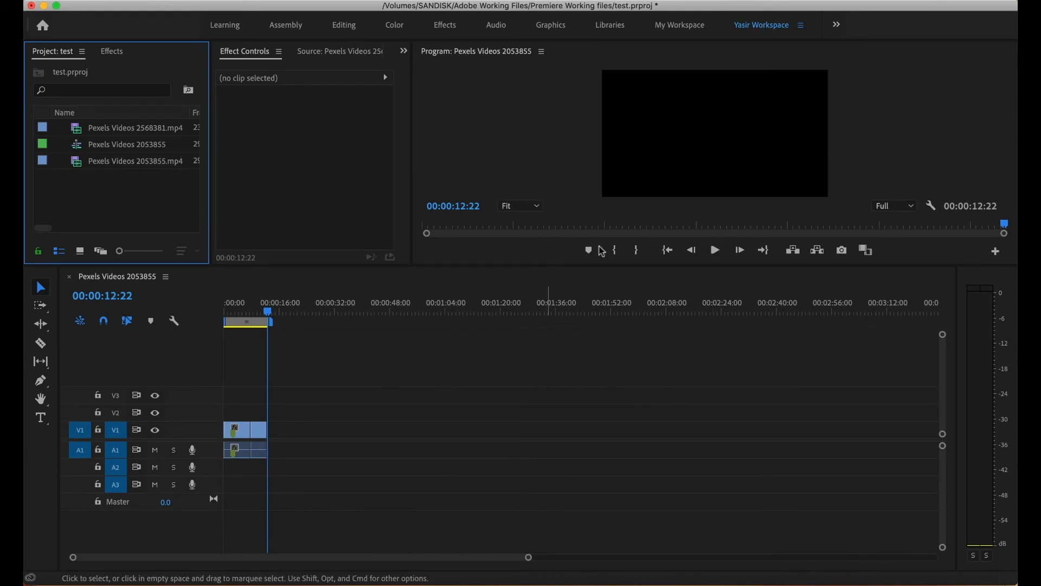
left_click(802, 25)
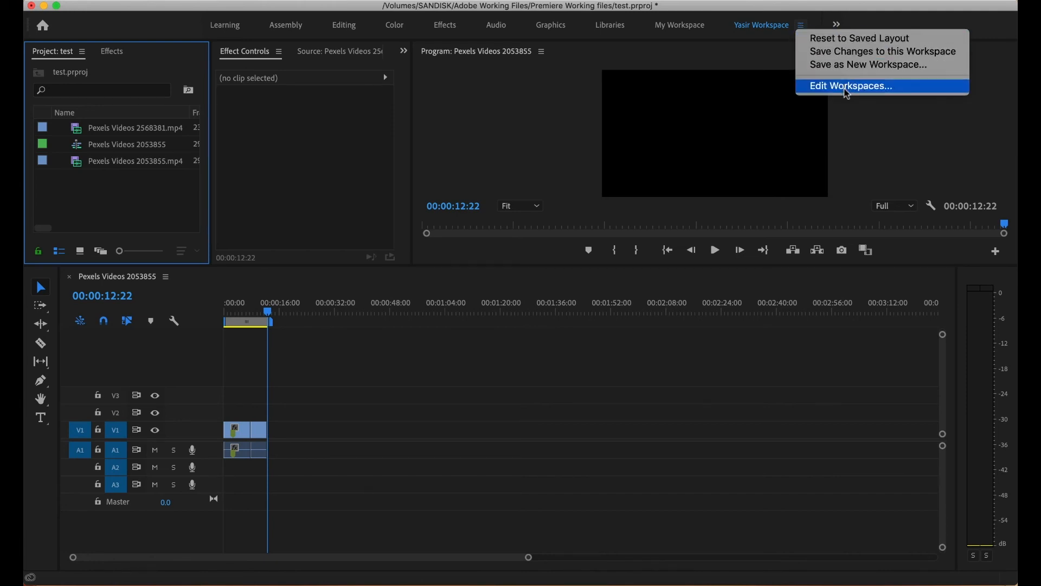
left_click(480, 142)
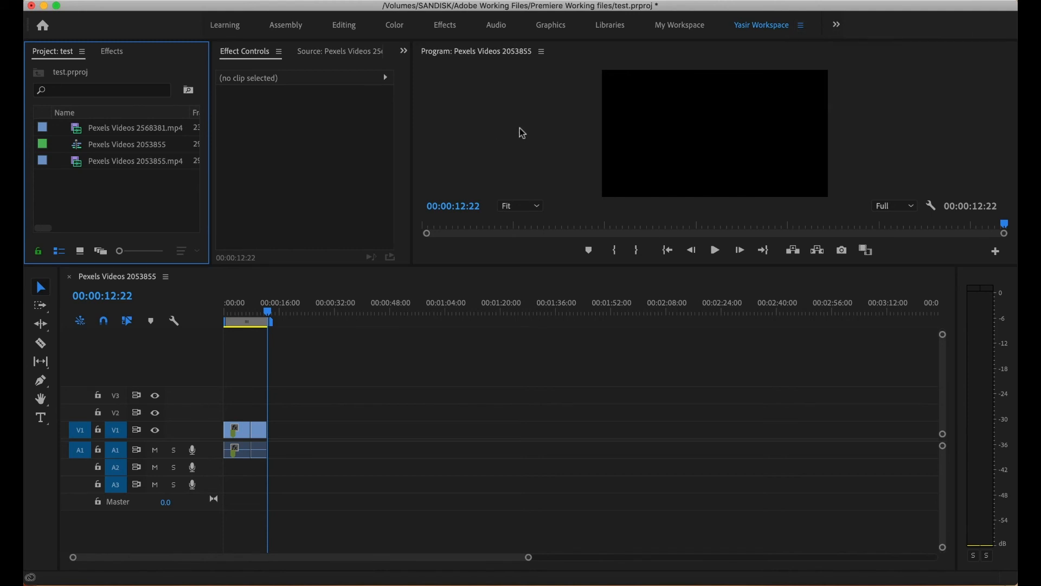